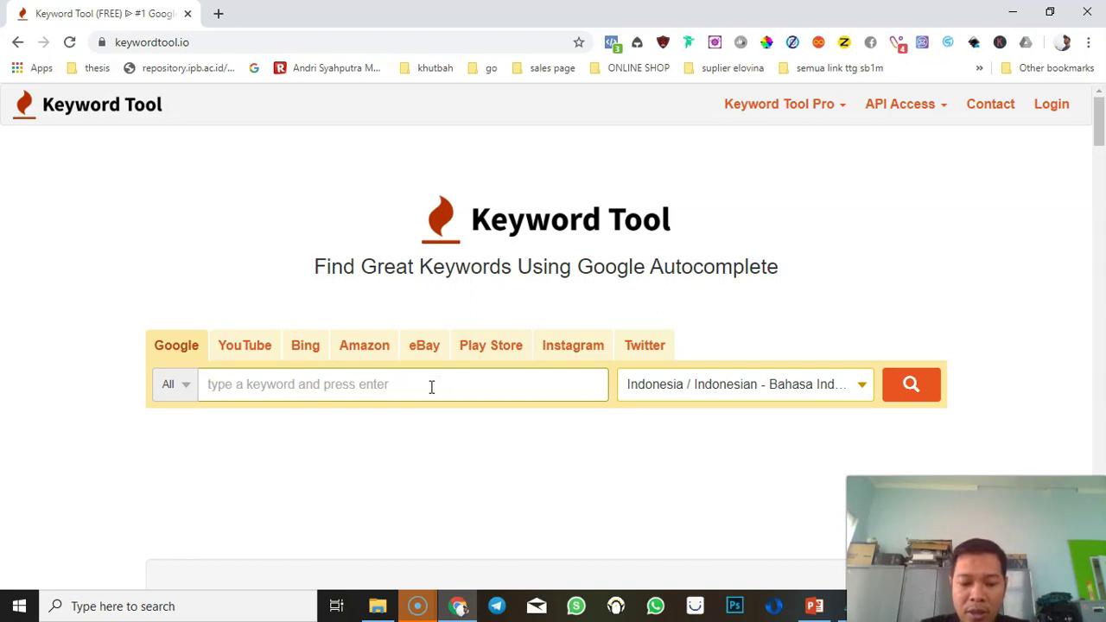
Search for Google keyword suggestions for "cetak buku" in Indonesian
text(cotak buk)
key(BackSpace)
key(BackSpace)
key(BackSpace)
key(BackSpace)
key(BackSpace)
key(BackSpace)
key(BackSpace)
key(BackSpace)
text(etak buku)
key(Return)
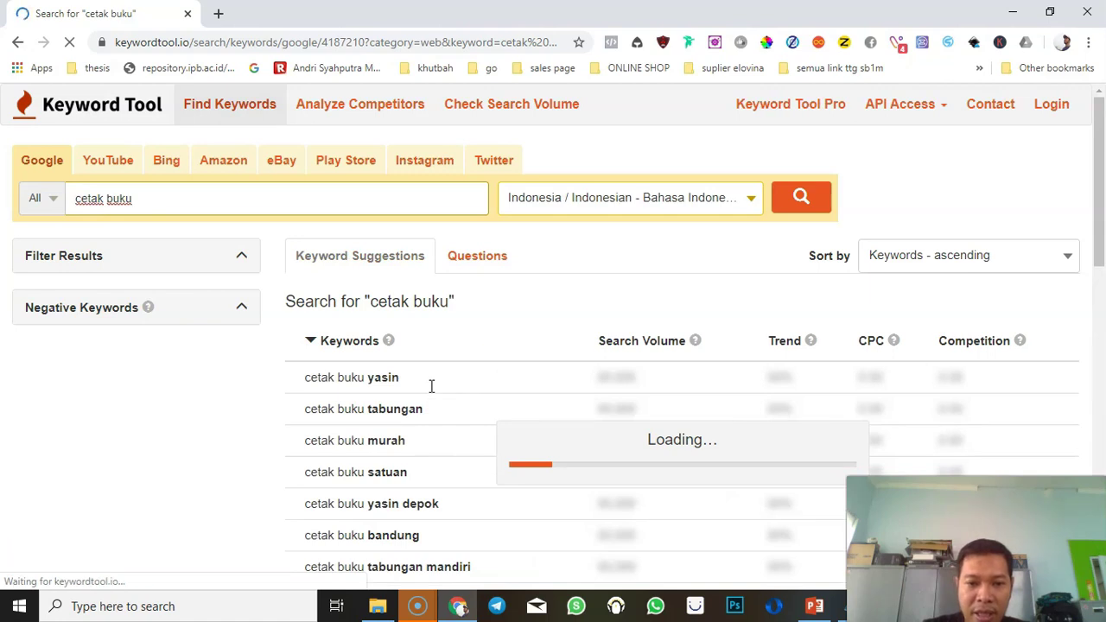
Review the "cetak buku" keyword suggestions, and write the domain idea cetakbuku.com in Notepad
scroll(431, 386, down, 2)
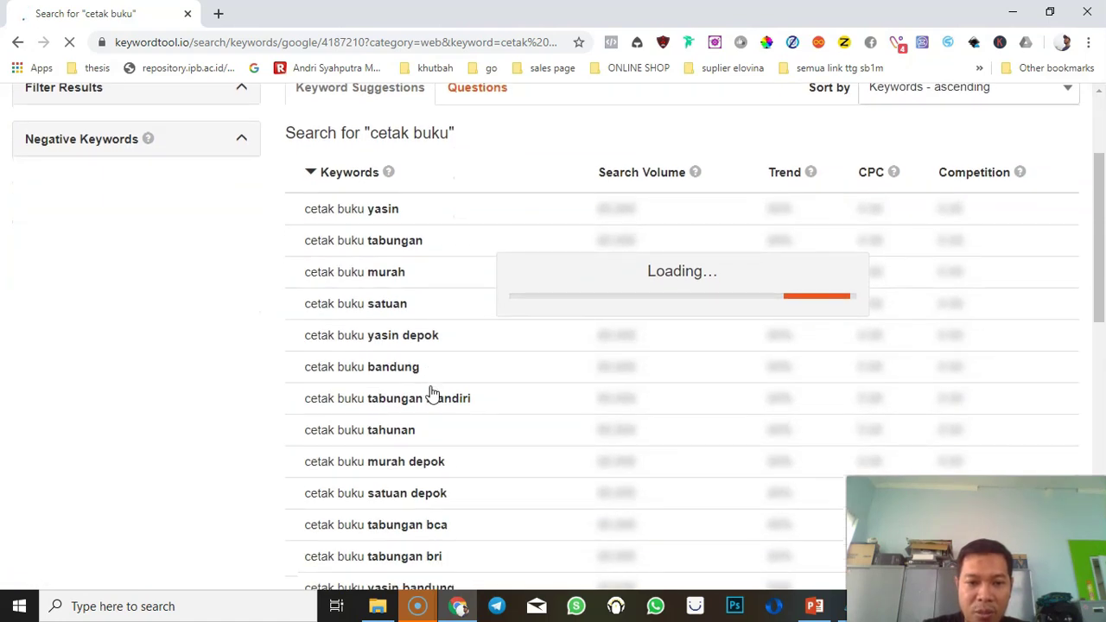
scroll(431, 391, down, 1)
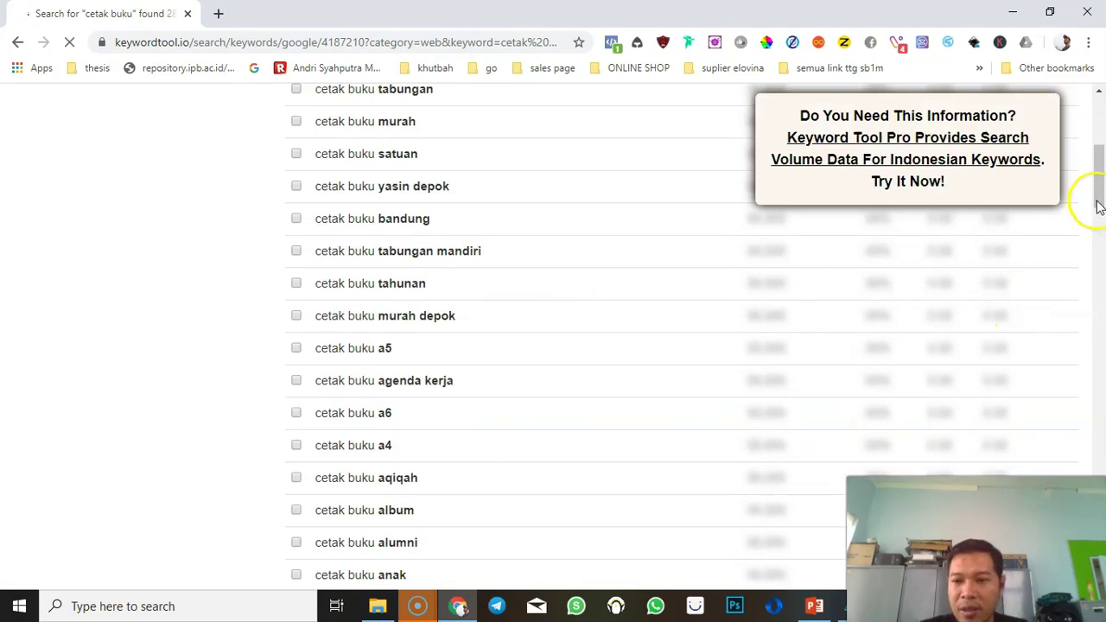
scroll(1099, 199, down, 1)
drag(1101, 197, 1100, 167)
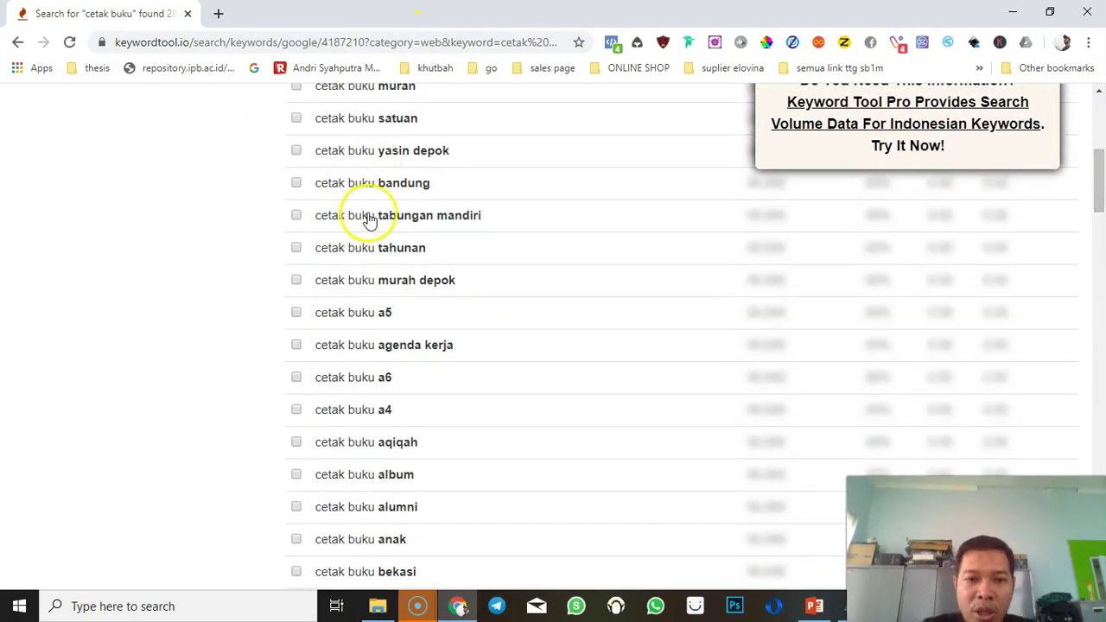
click(1100, 111)
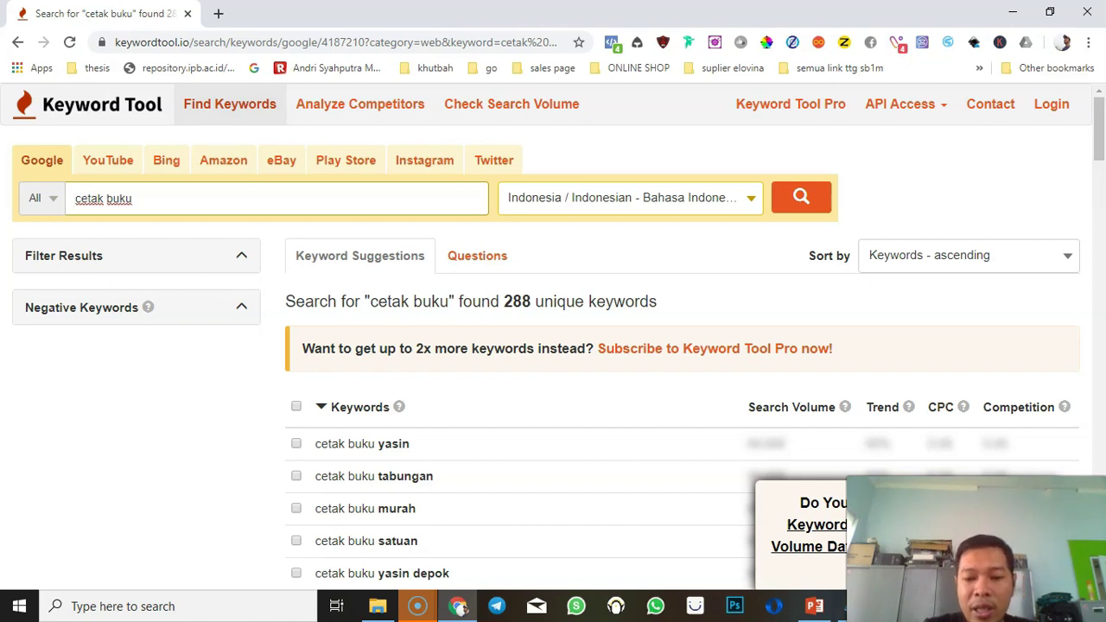
click(846, 605)
text(cetakbuku.com)
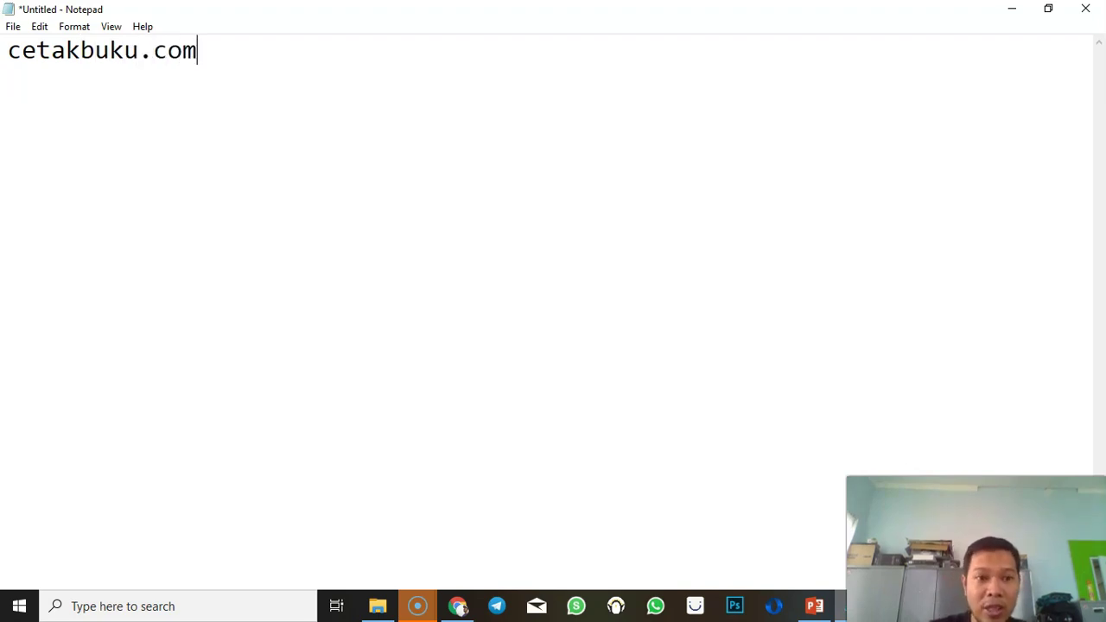
Check the keyword suggestions in Chrome again, and add bukutahunan.com on the second line of the Notepad list
click(457, 605)
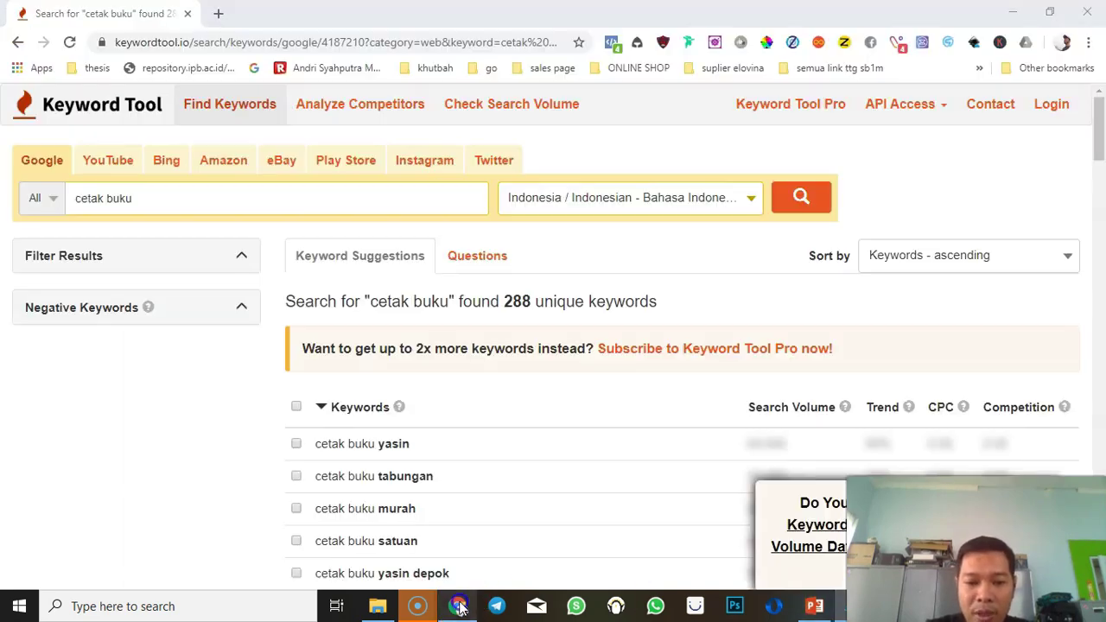
click(223, 482)
scroll(224, 487, down, 3)
scroll(224, 487, down, 2)
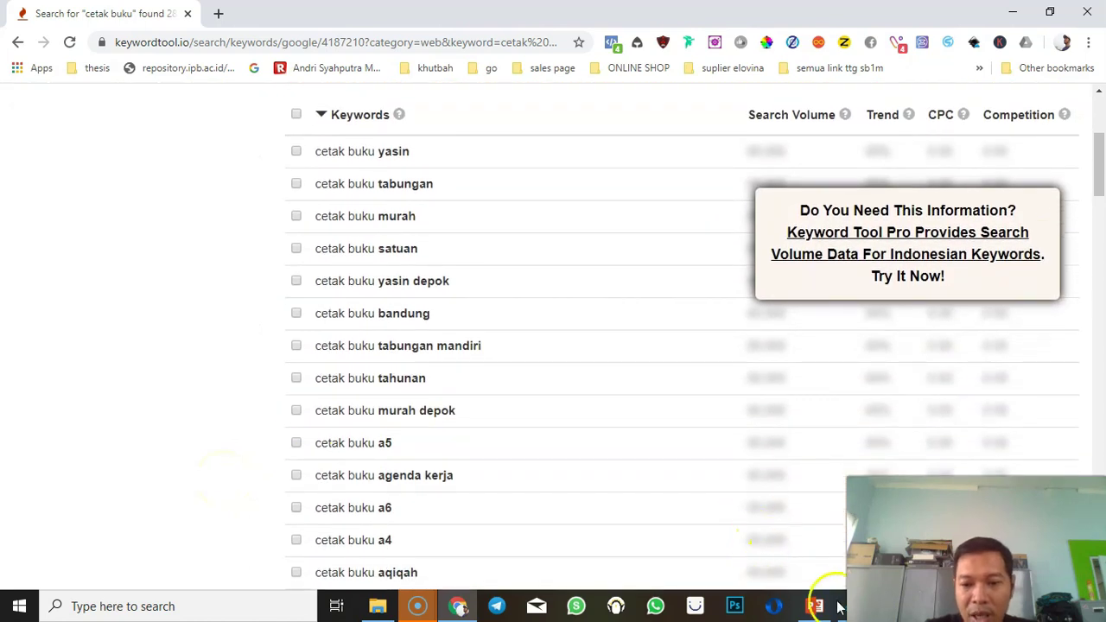
click(840, 609)
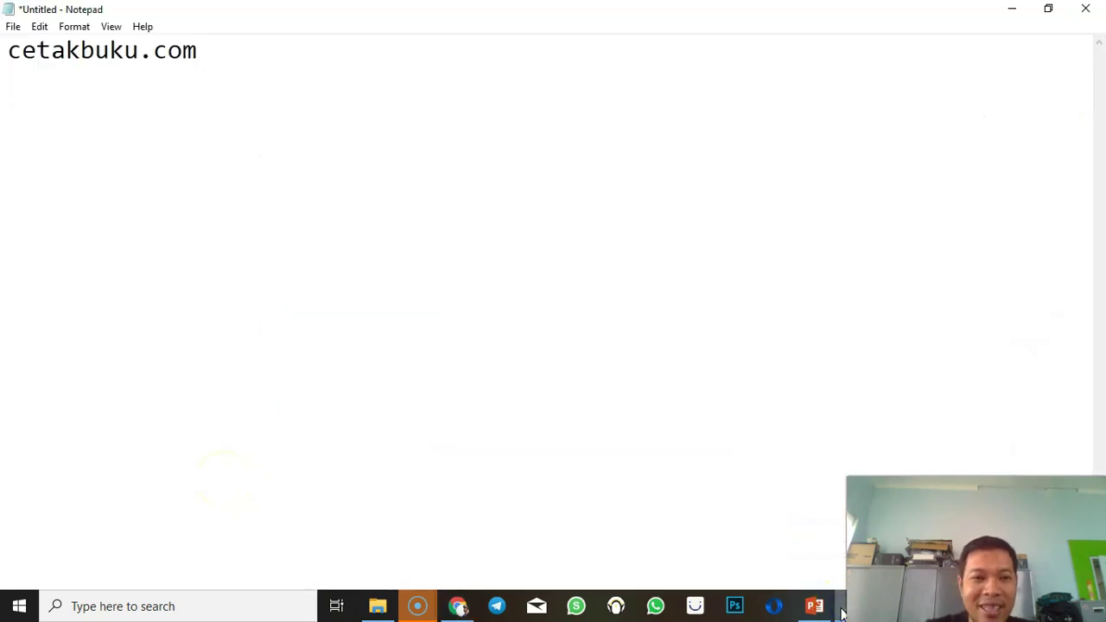
text(bukutahunan)
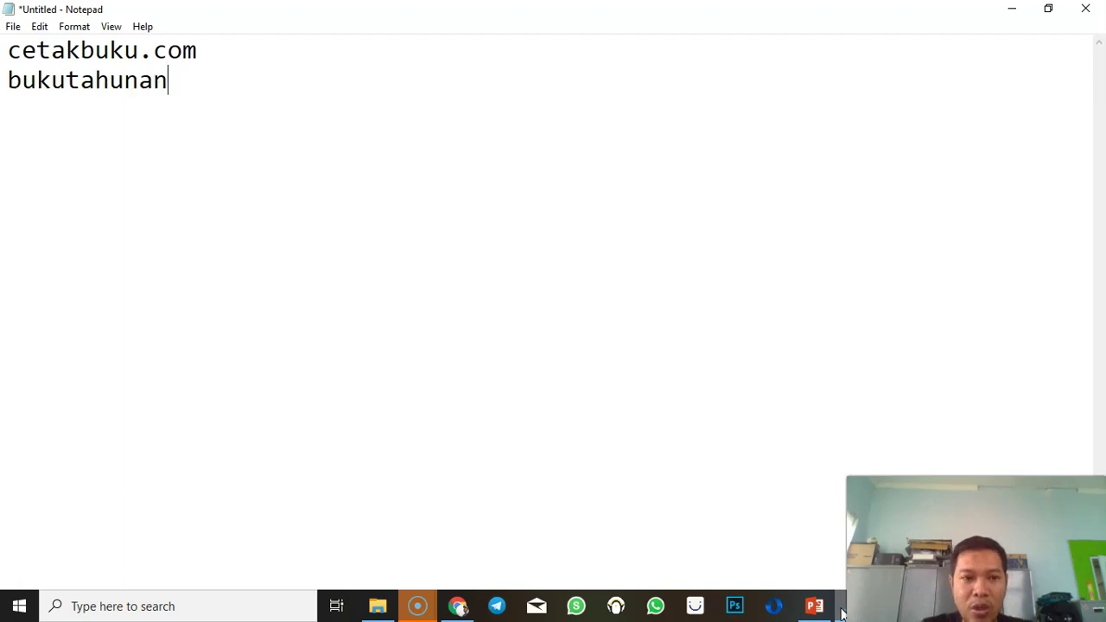
text(.com)
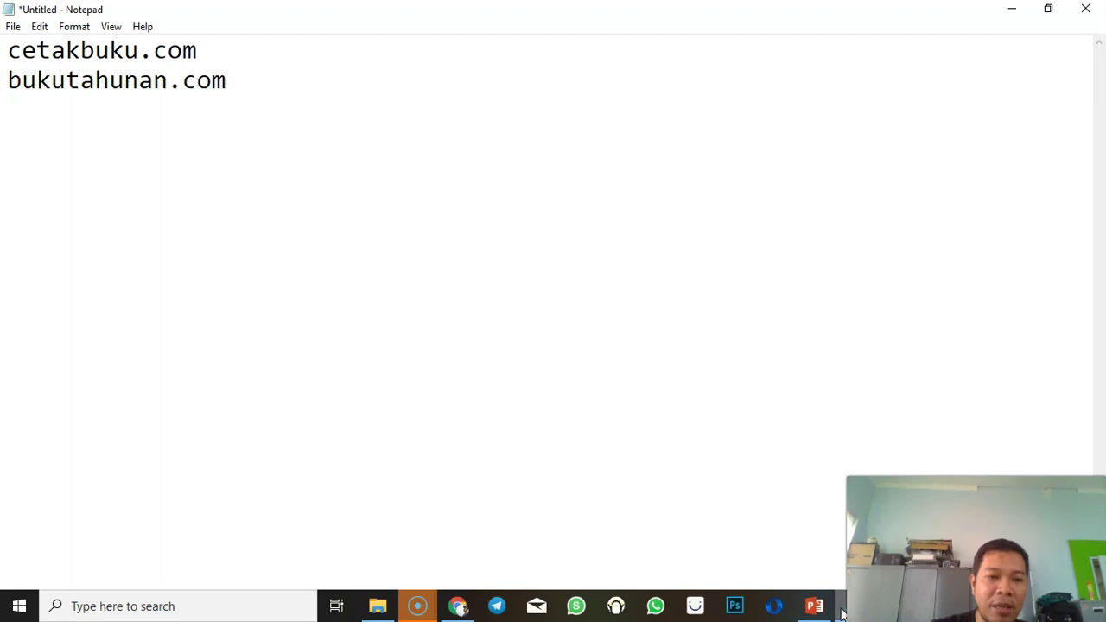
Add cetakbukumurah.com on the third line of the domain list
key(Return)
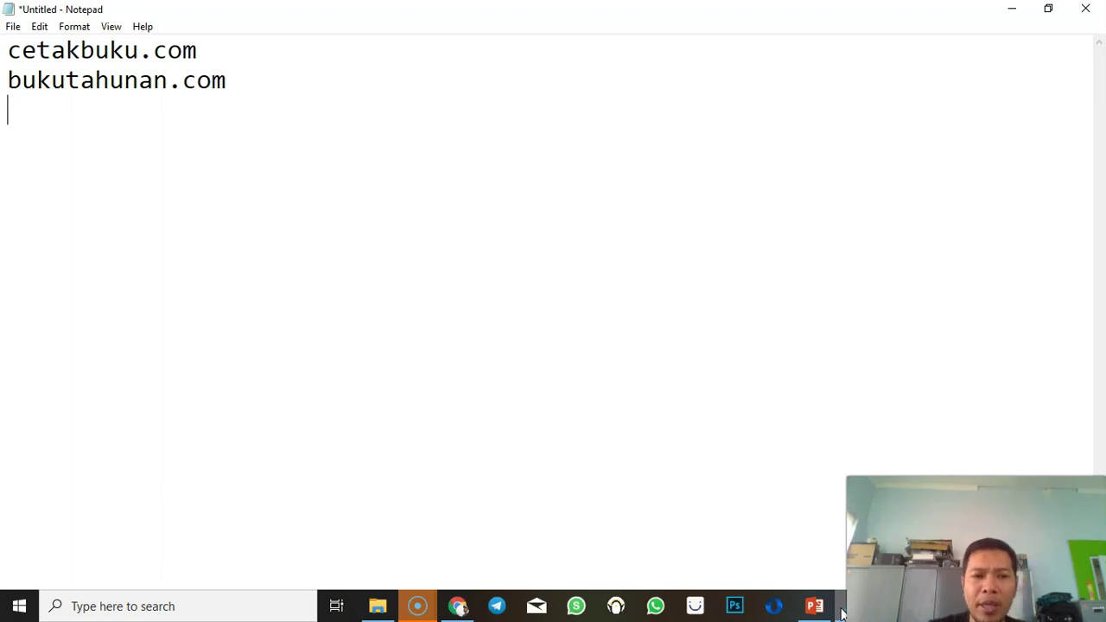
text(ceta)
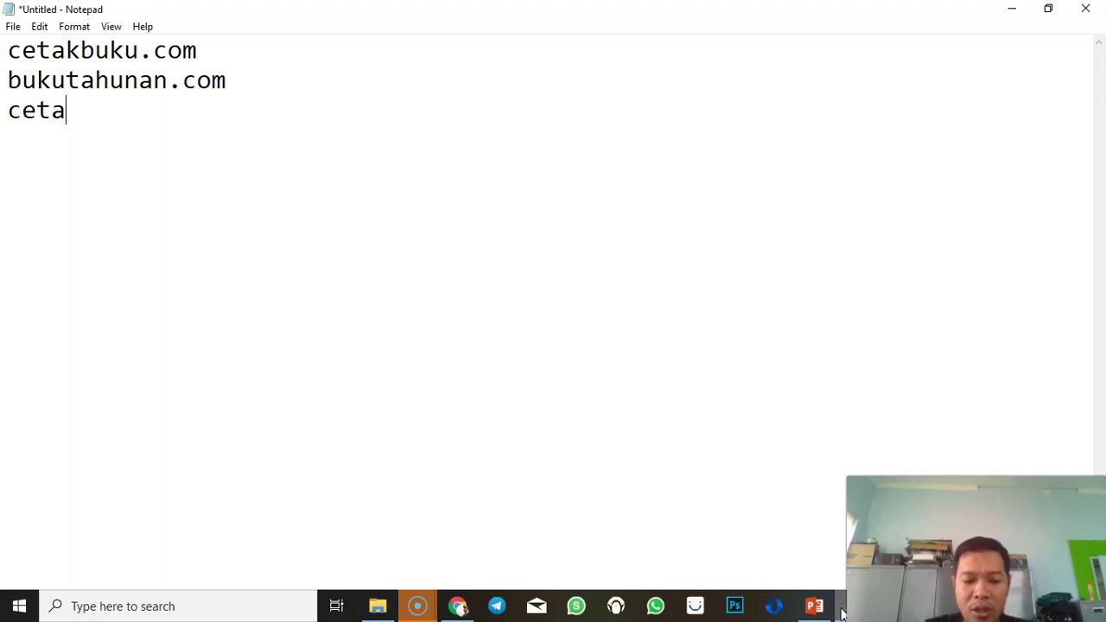
text(kbukumu)
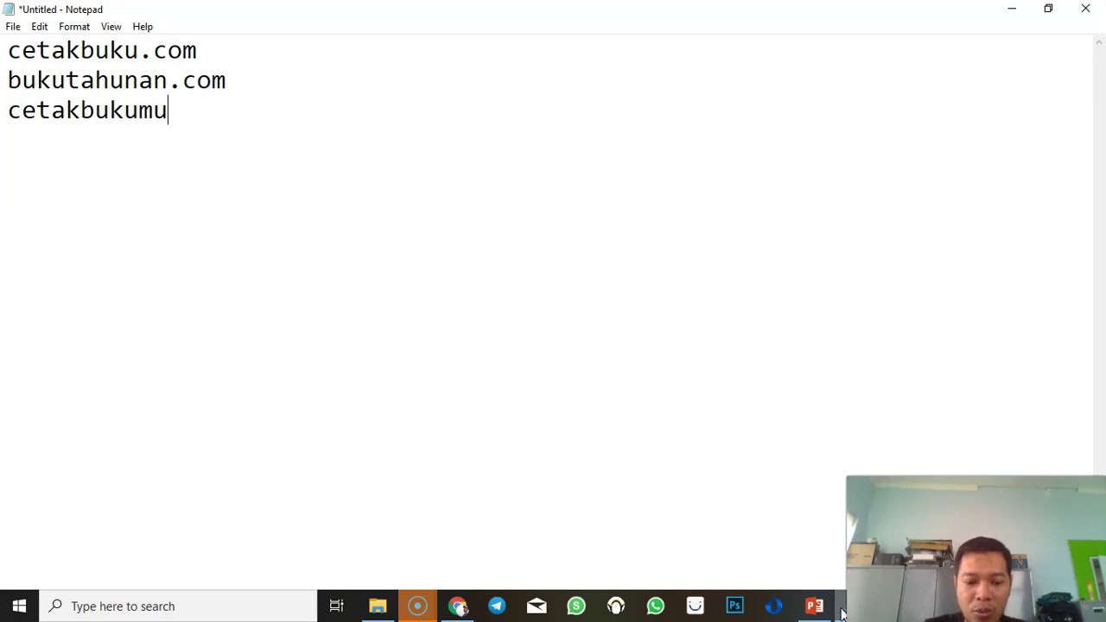
text(rah.com)
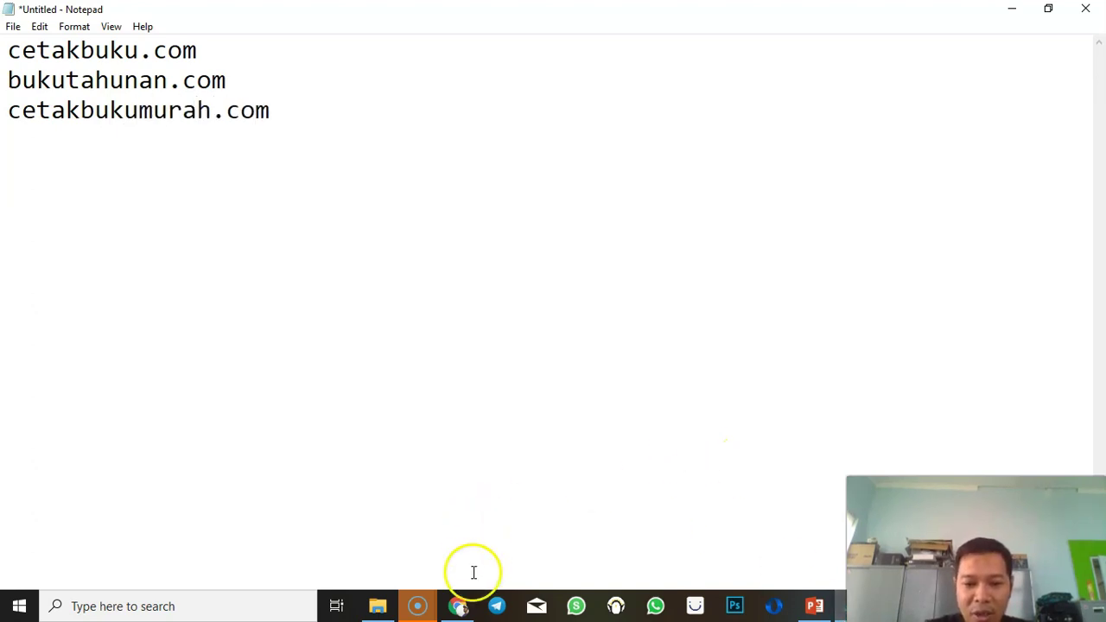
Check the good domain name criteria in the PowerPoint slide, and add cetakbukubangdemul.com below a blank line in Notepad
click(457, 605)
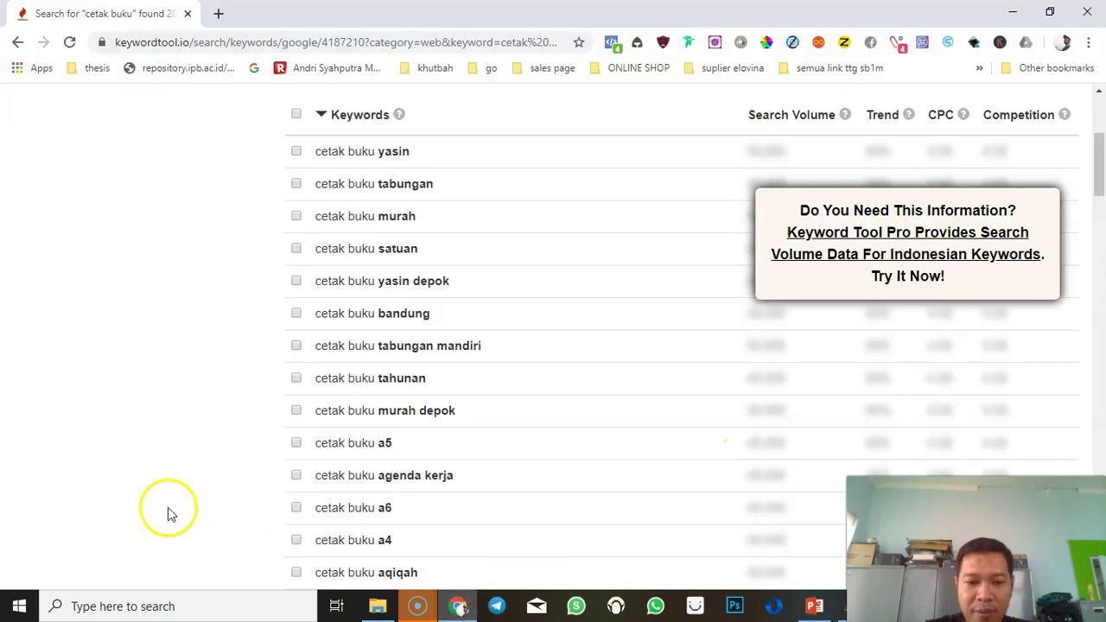
click(814, 605)
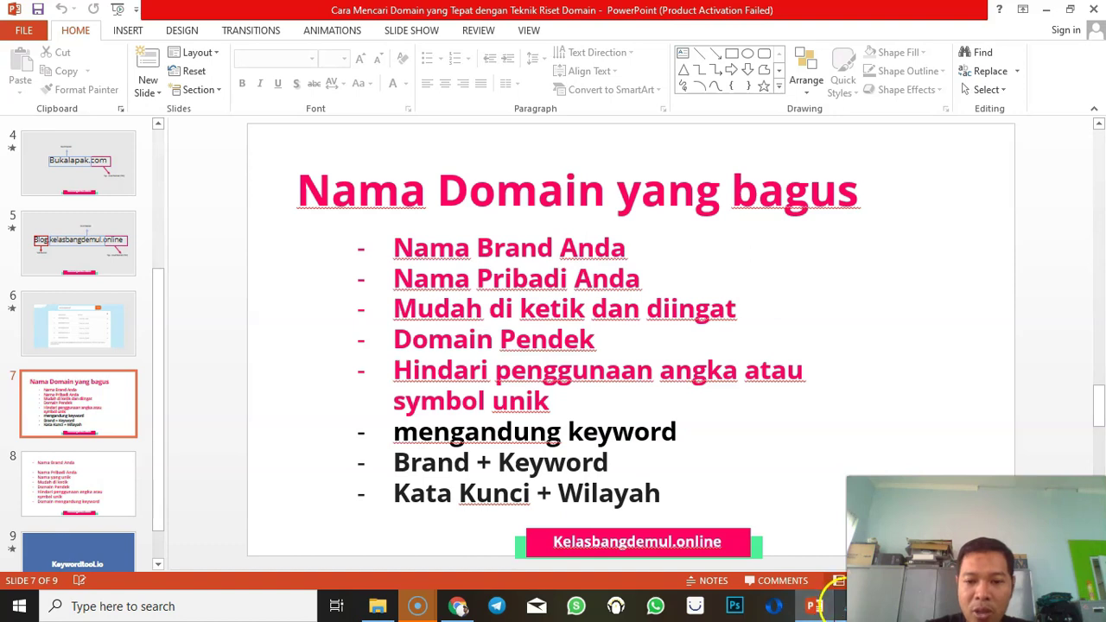
click(840, 606)
key(Return)
text(cetakbuku)
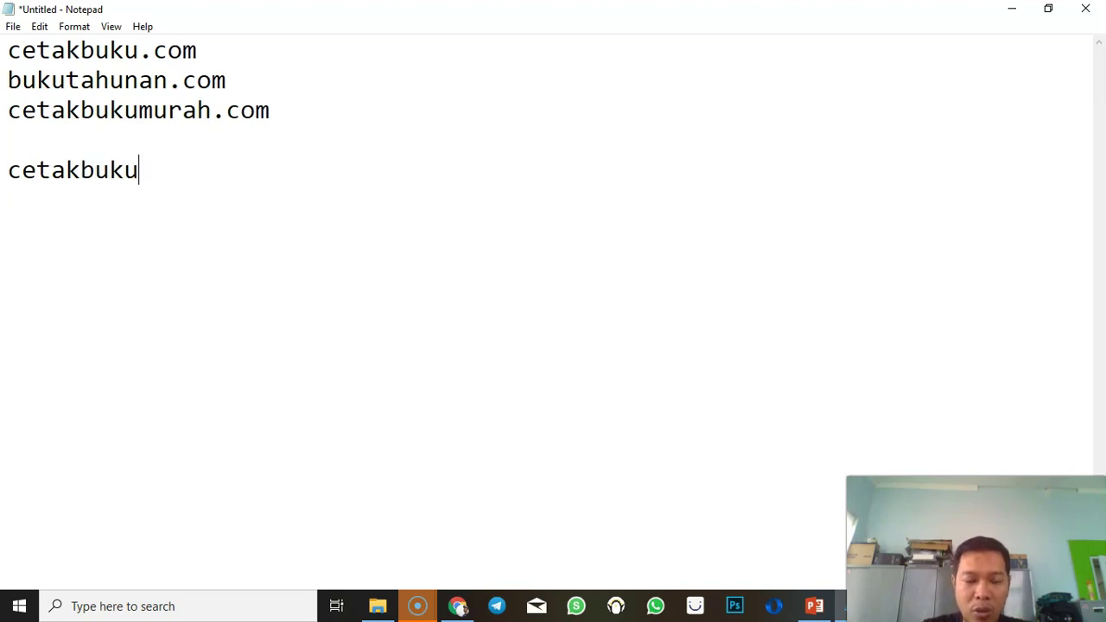
text(bng)
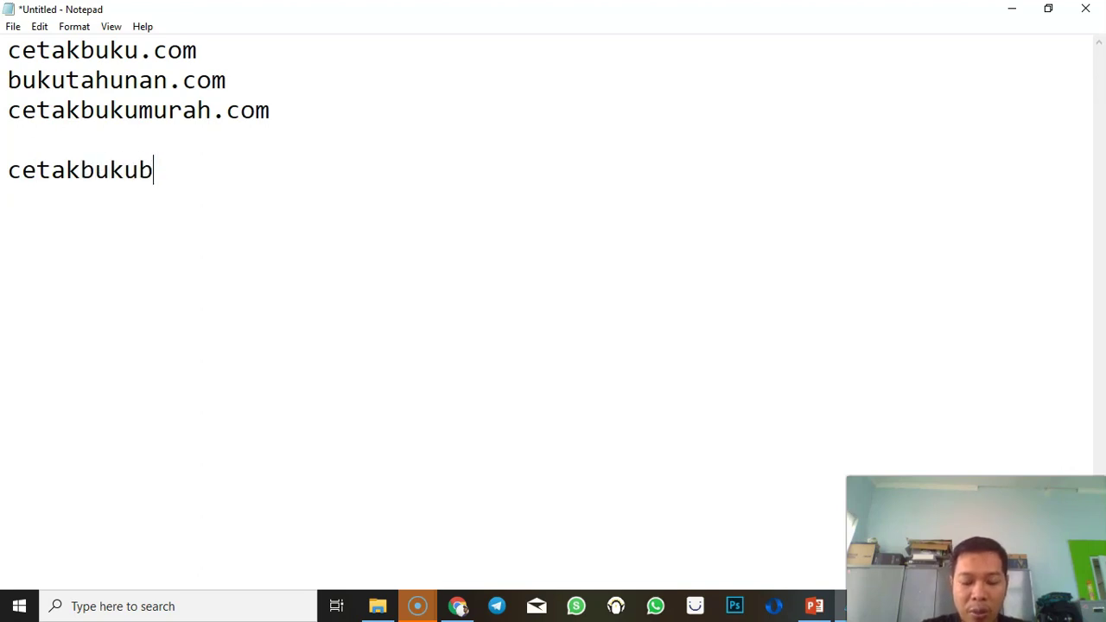
key(BackSpace)
key(BackSpace)
text(ang)
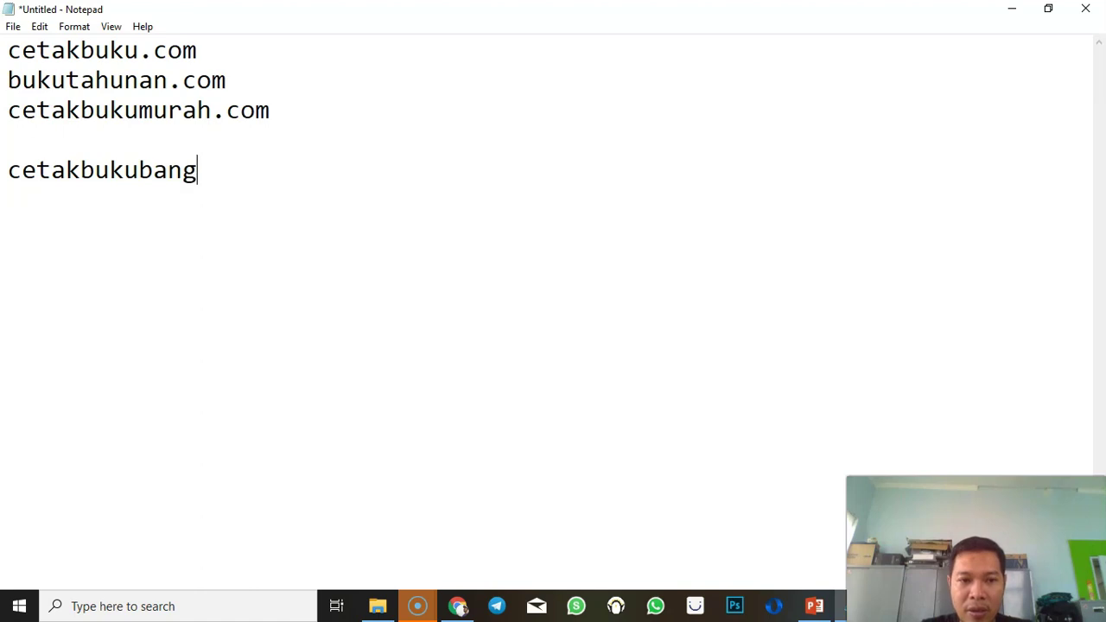
text(demul.com)
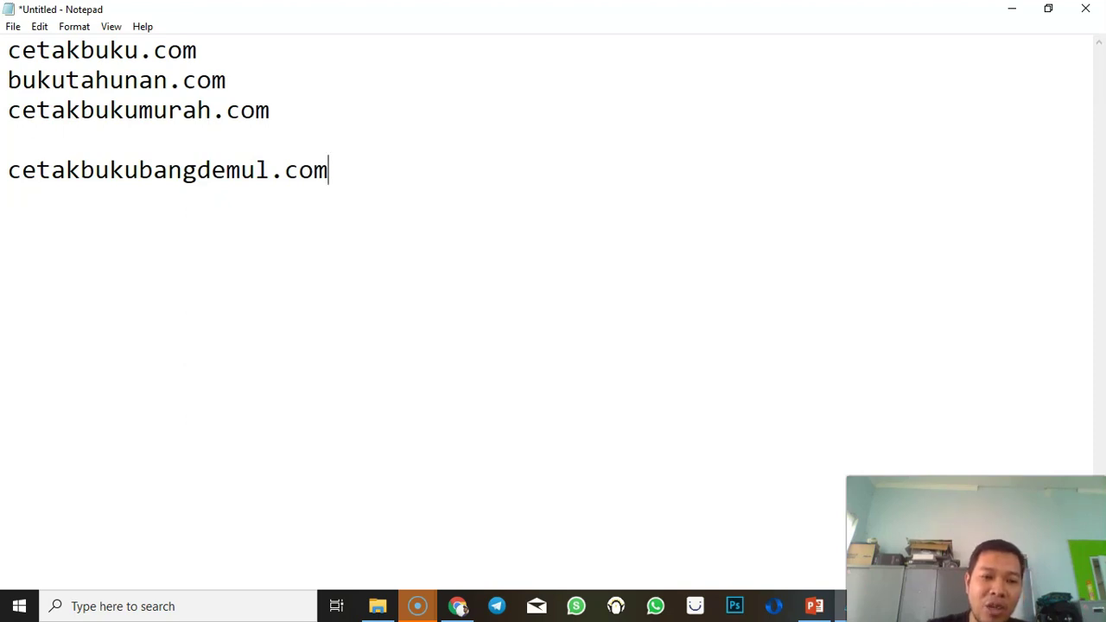
Add the brand-plus-keyword domain elovinacetakbuku.com directly below cetakbukubangdemul.com
key(Return)
key(Return)
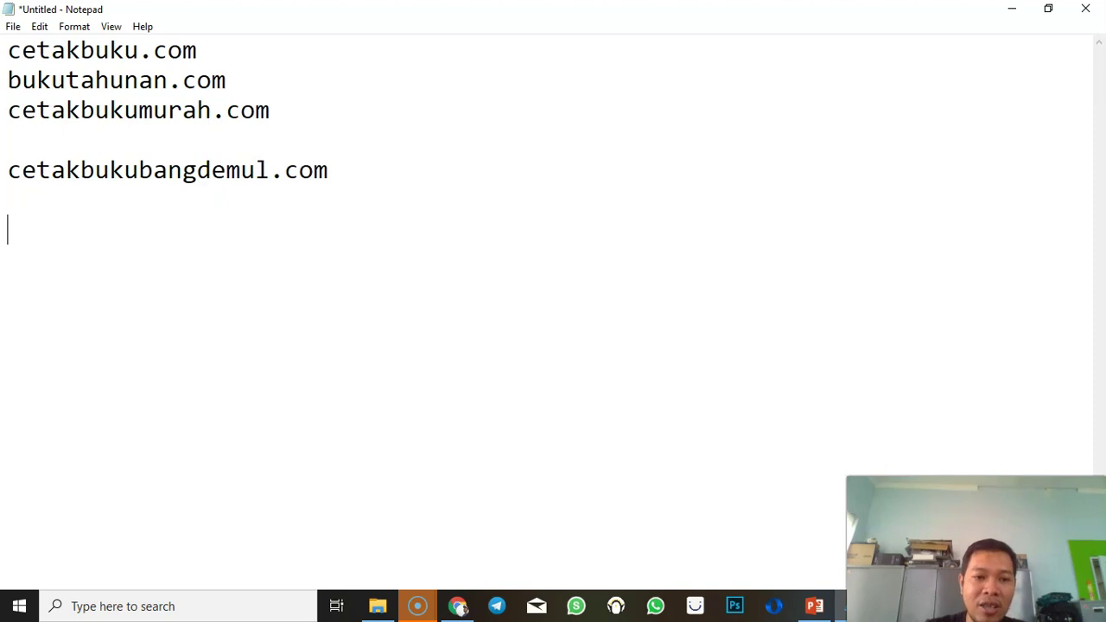
key(BackSpace)
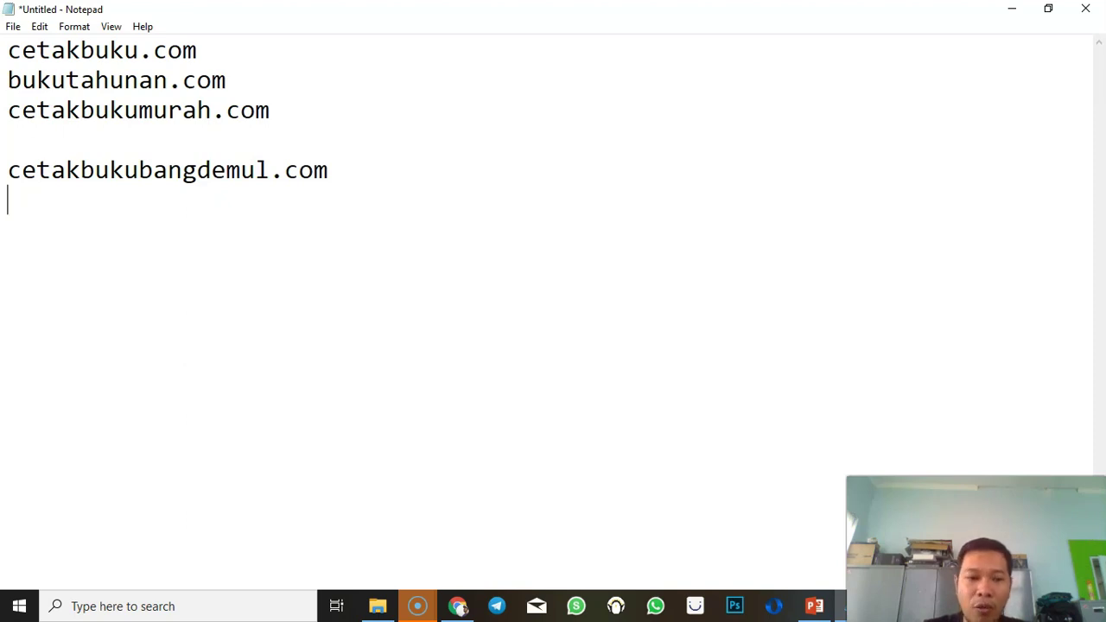
text(elo)
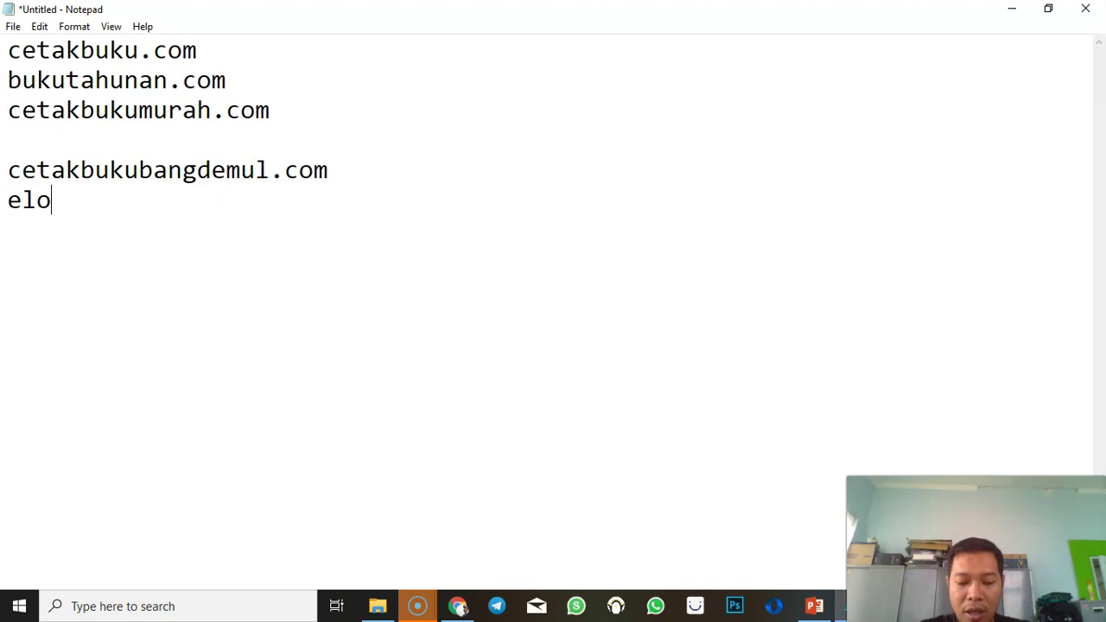
text(vina)
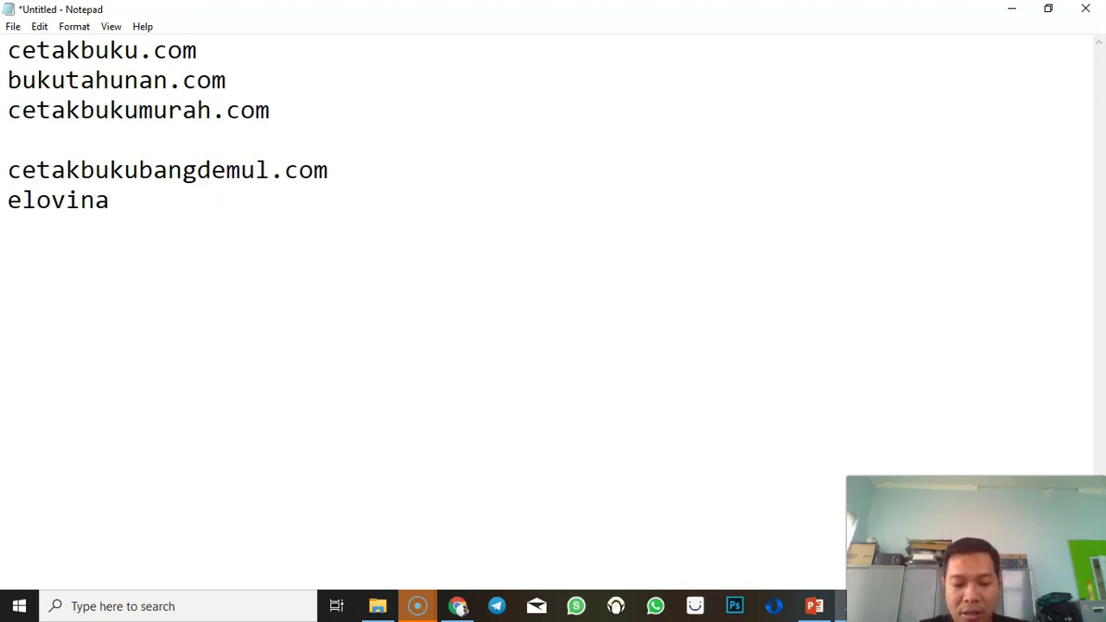
text(cetak)
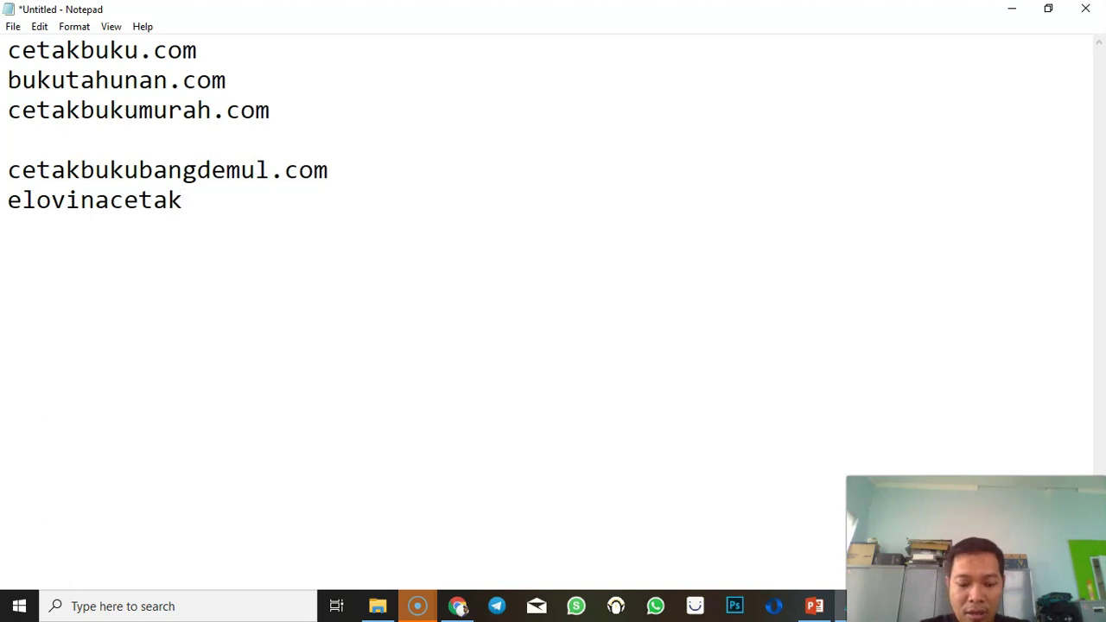
text(buku.com)
Add elovinabook.com on a new line below elovinacetakbuku.com
key(Return)
text(cetak)
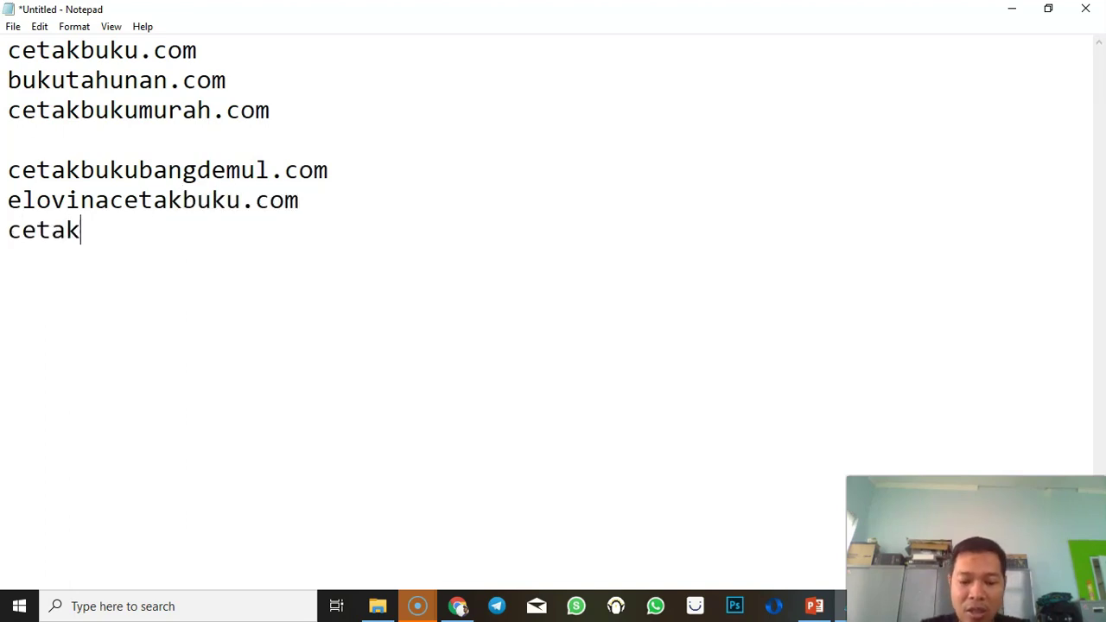
key(BackSpace)
key(BackSpace)
key(BackSpace)
key(BackSpace)
key(BackSpace)
text(elovinabo)
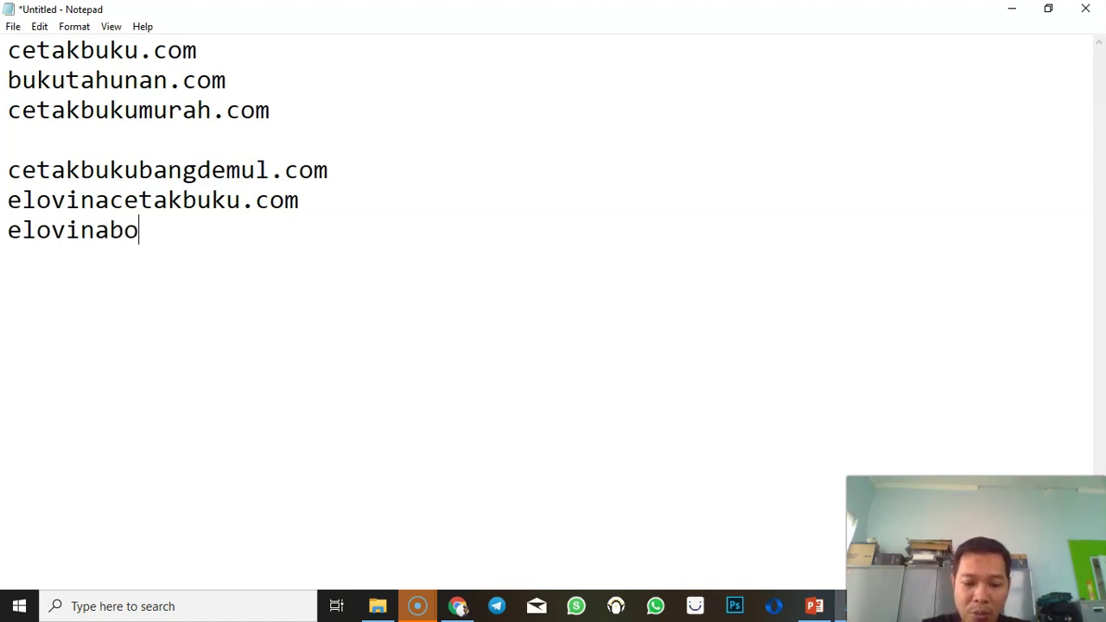
text(ok.com)
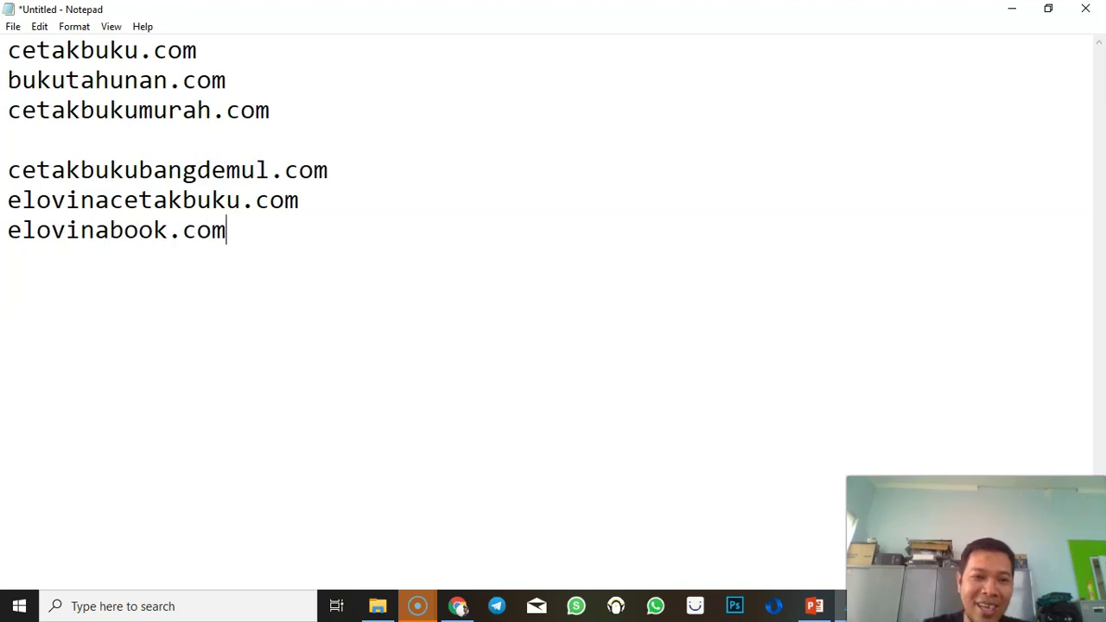
Add elovinafashion.com on a new line below elovinabook.com
key(Return)
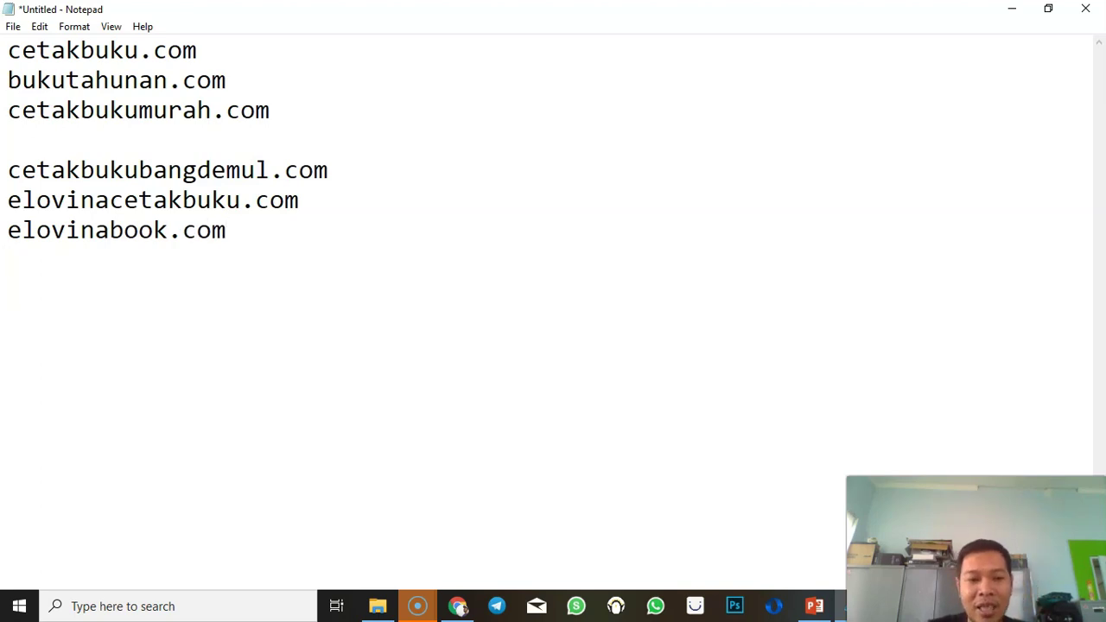
text(elovina)
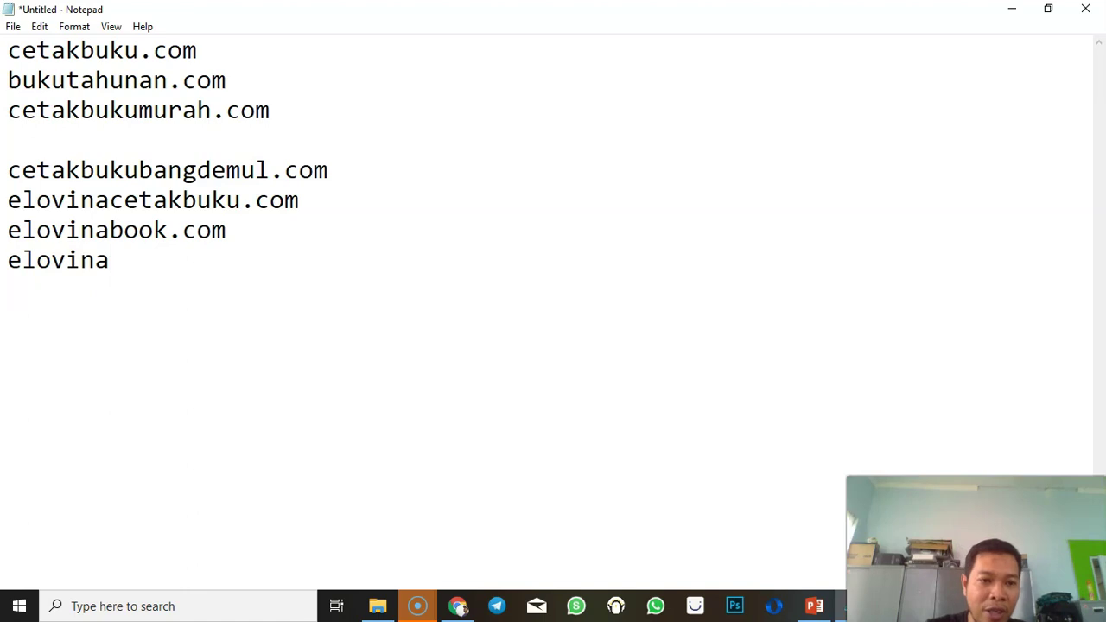
text(fashio)
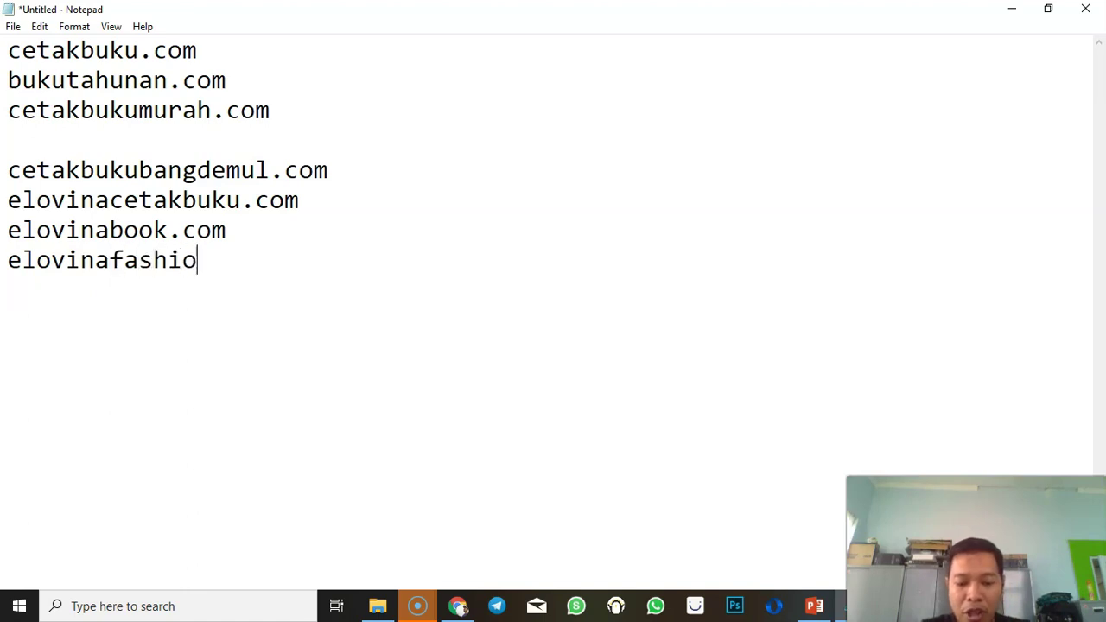
text(n.com)
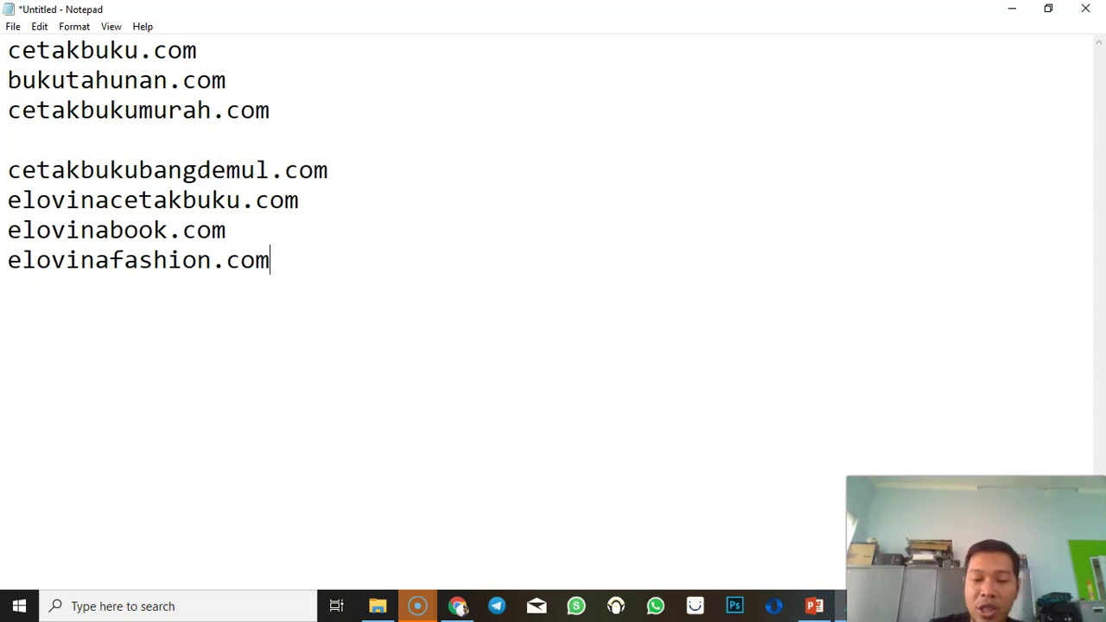
Add elovinasuplemen.com on a new line below elovinafashion.com
text(elovina)
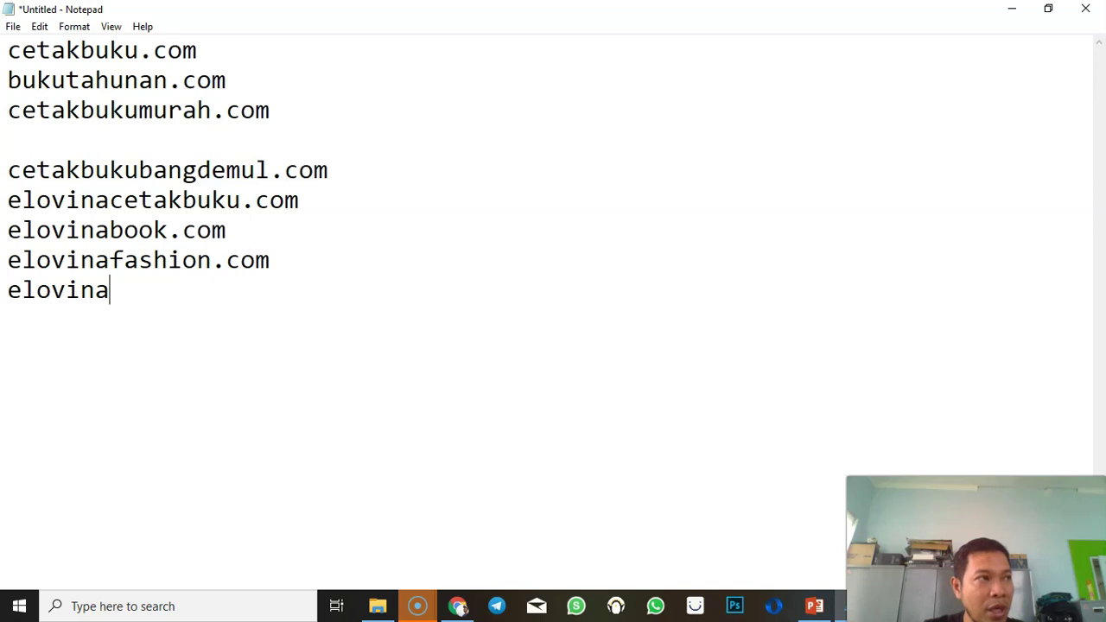
text(su)
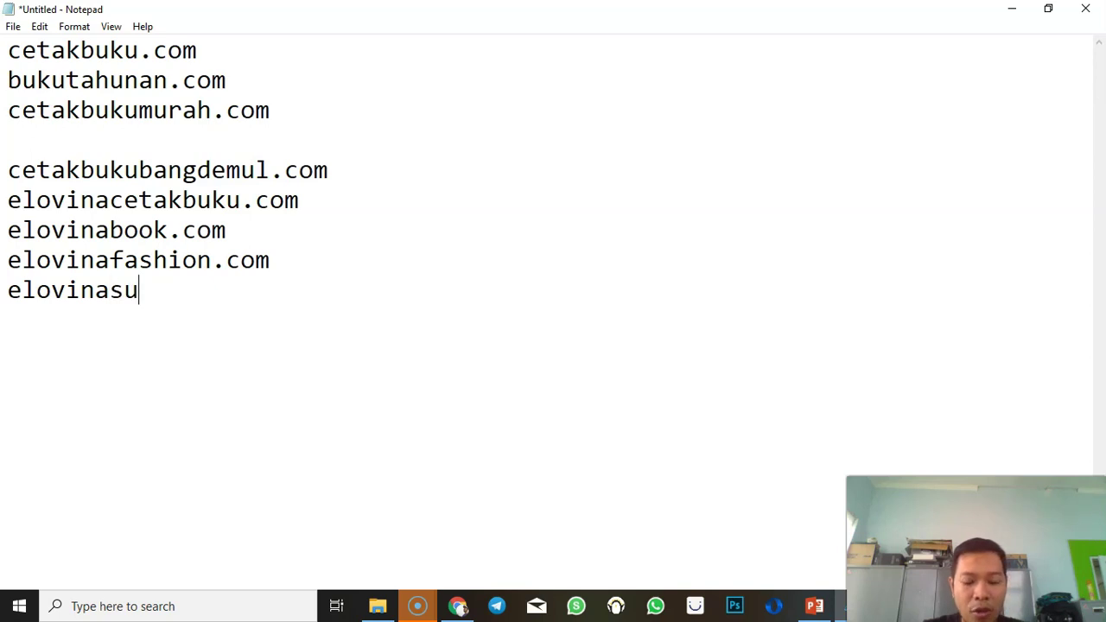
text(plemen.com)
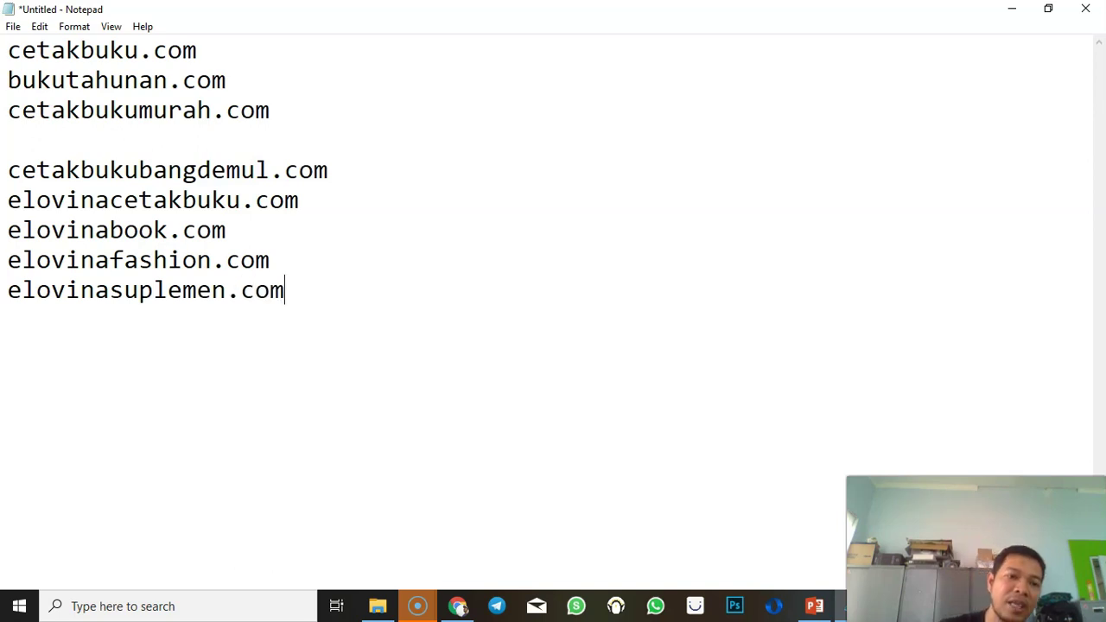
Insert extra blank lines and the heading "brand + Keyword" directly above cetakbukubangdemul.com
click(226, 141)
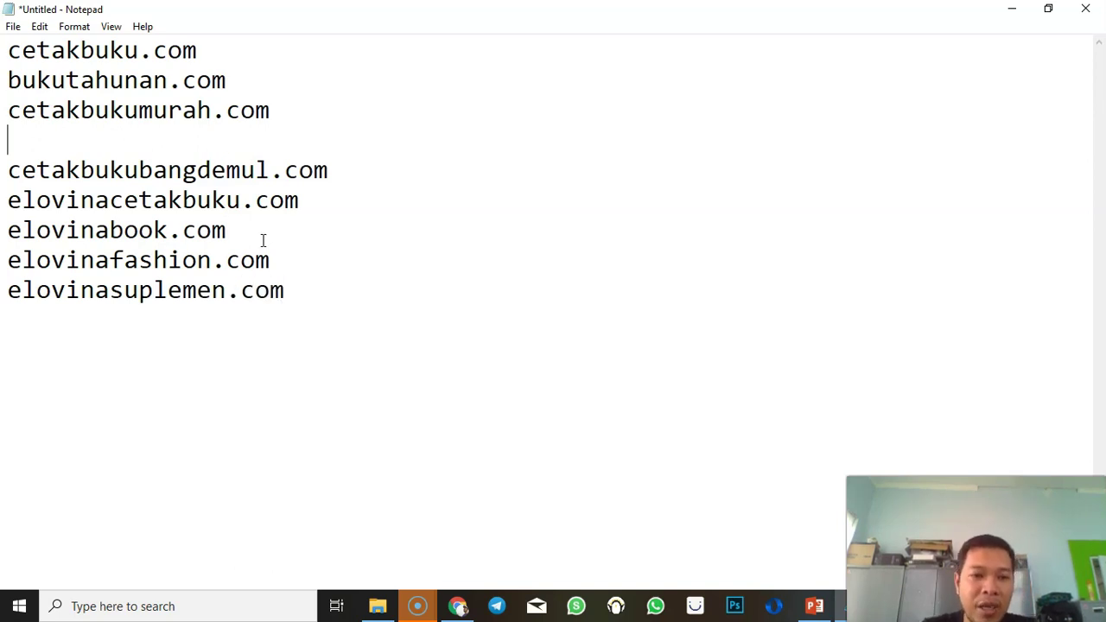
key(Return)
key(Return)
text(bran)
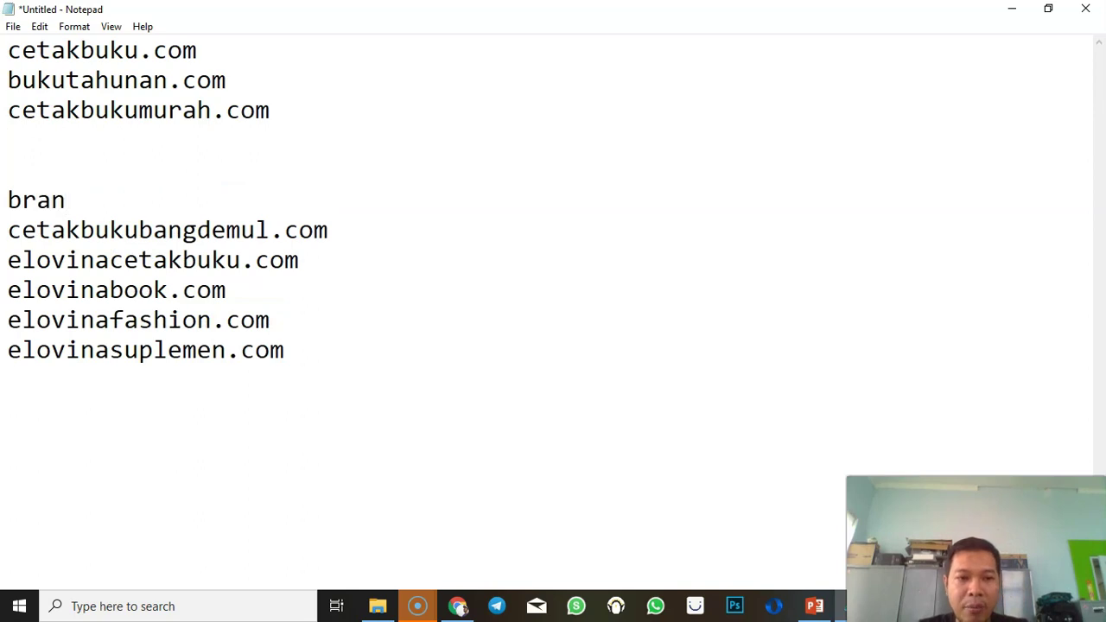
text(+ Keyword)
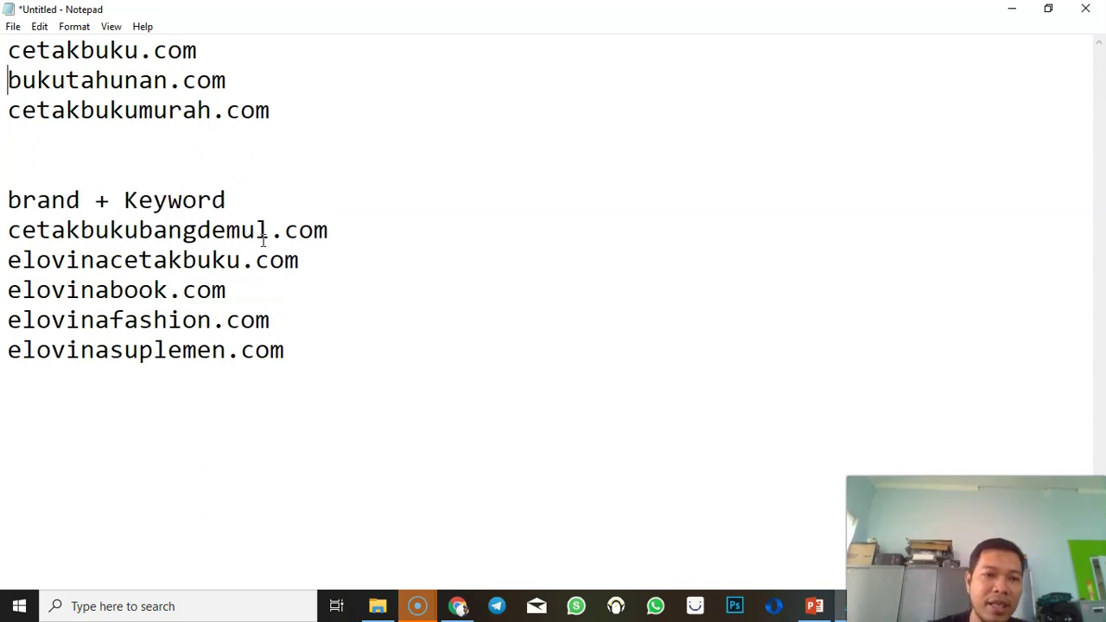
Insert the heading "keyword", underlined with a row of equals signs, above cetakbuku.com at the start of the document
key(Up)
key(Return)
key(Return)
text(ke)
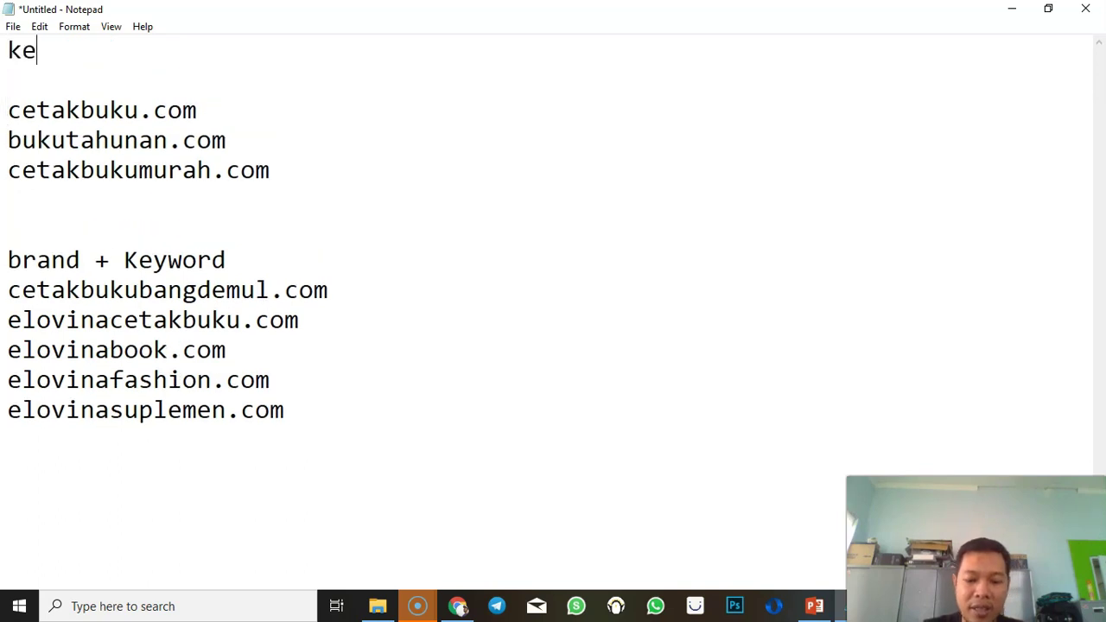
text(yword ======)
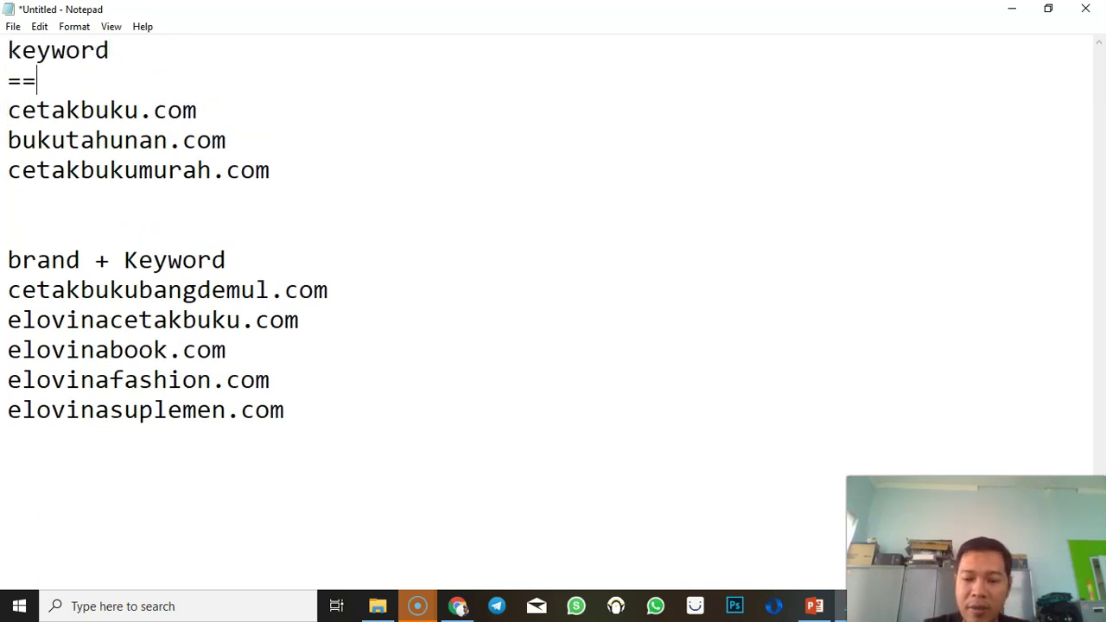
Add suplemenherbal.com below cetakbukumurah.com, with an extra blank line before the "brand + Keyword" heading
key(Down)
key(Down)
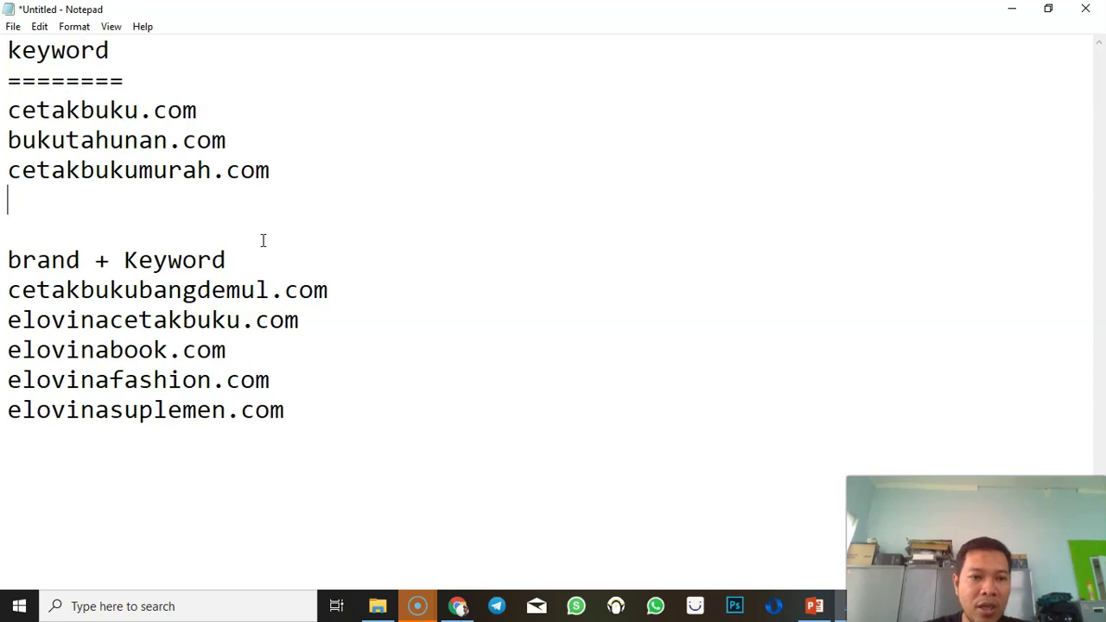
text(suplemenherbal.com)
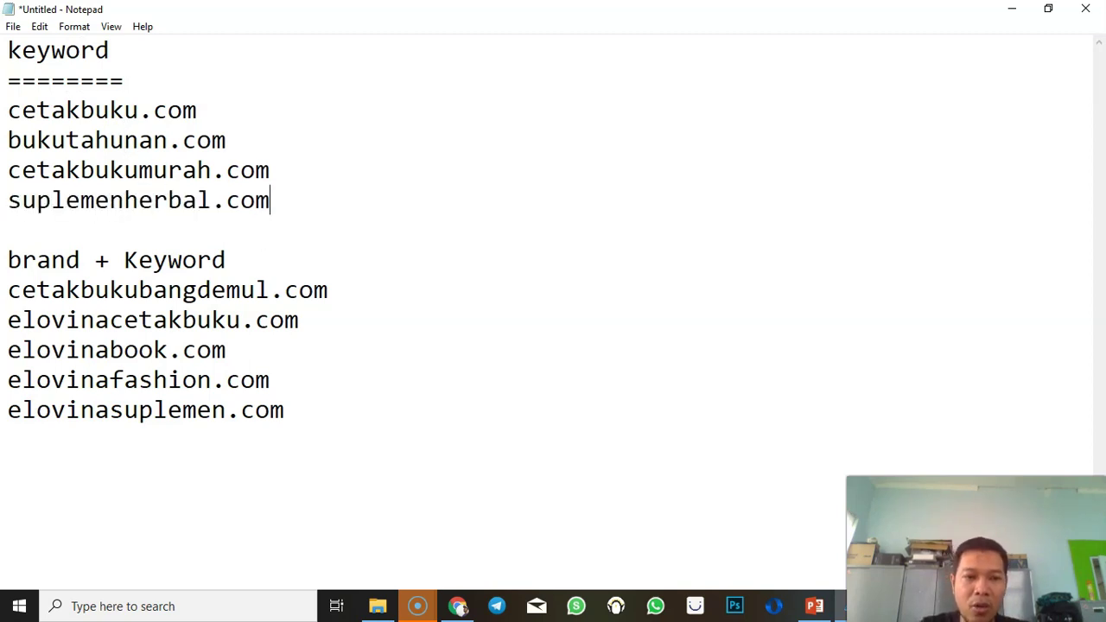
key(Return)
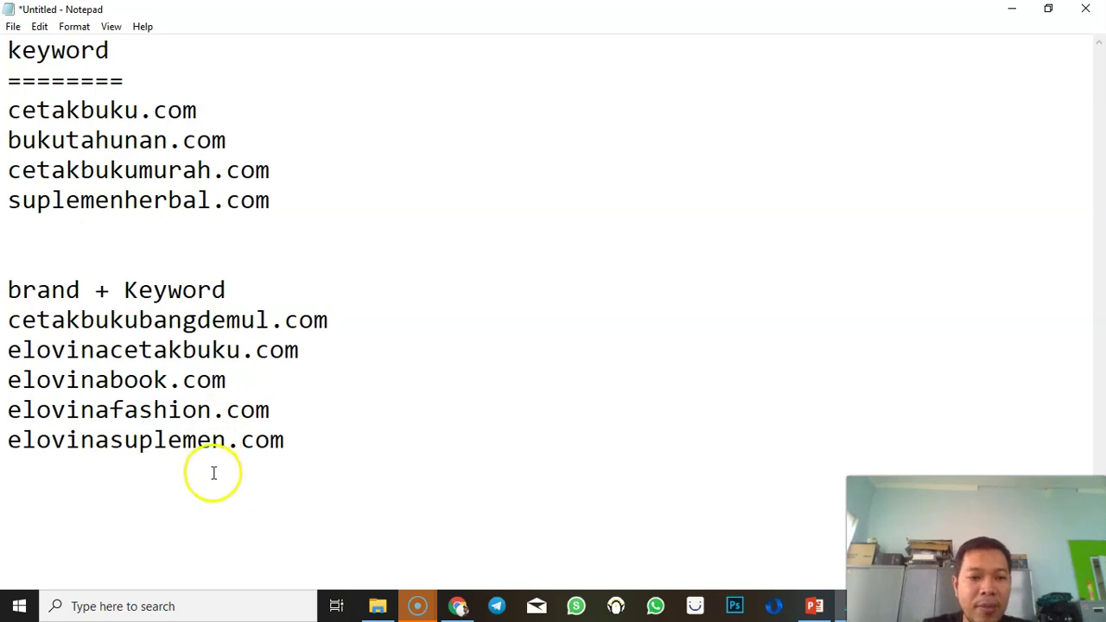
Add the heading "keyword + kota/wilayah" below elovinasuplemen.com, separated by a blank line
click(164, 519)
key(Return)
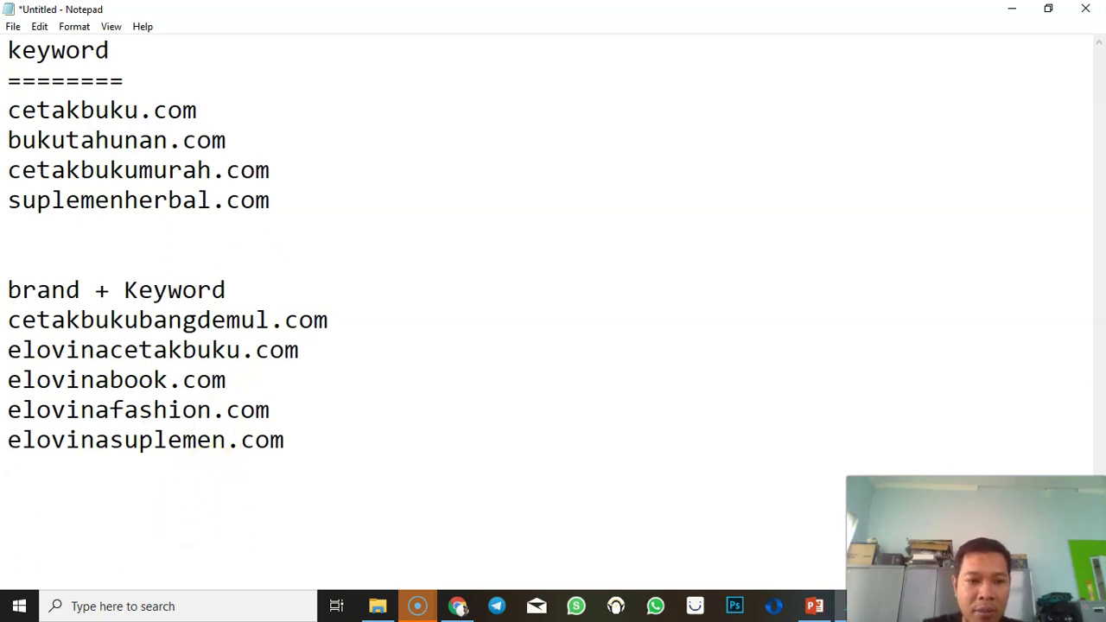
text(keyw)
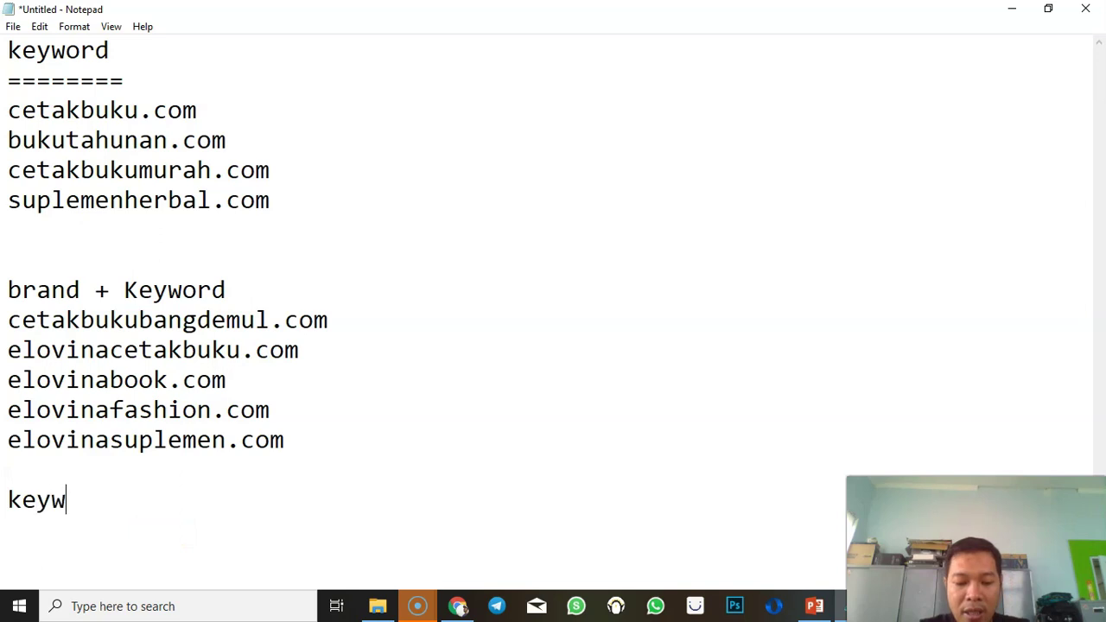
text(ord + )
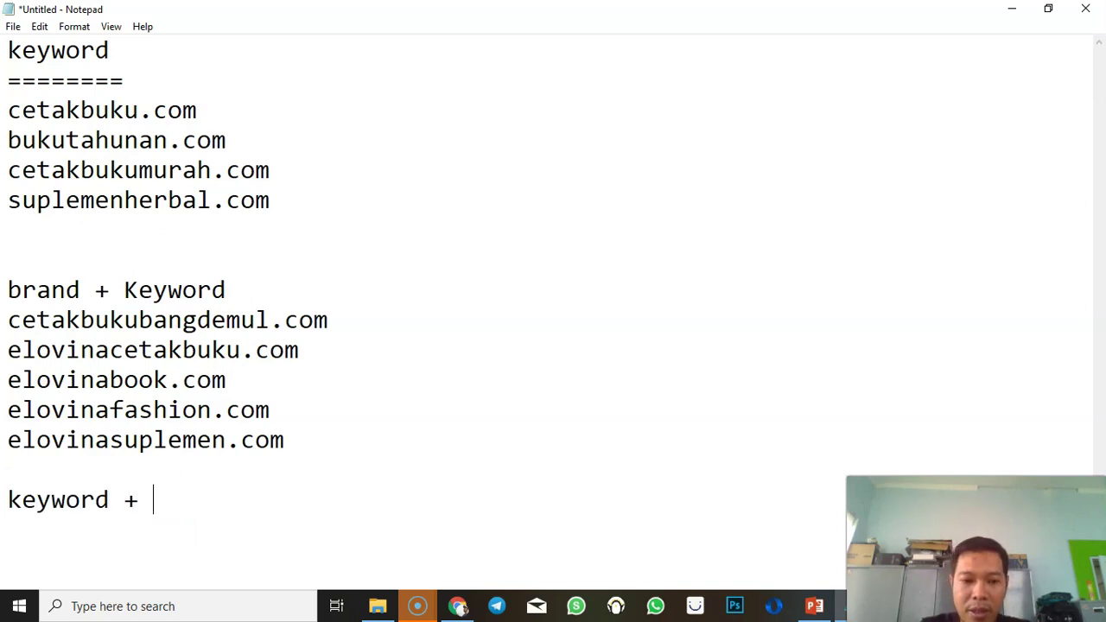
text(kota/wilayah)
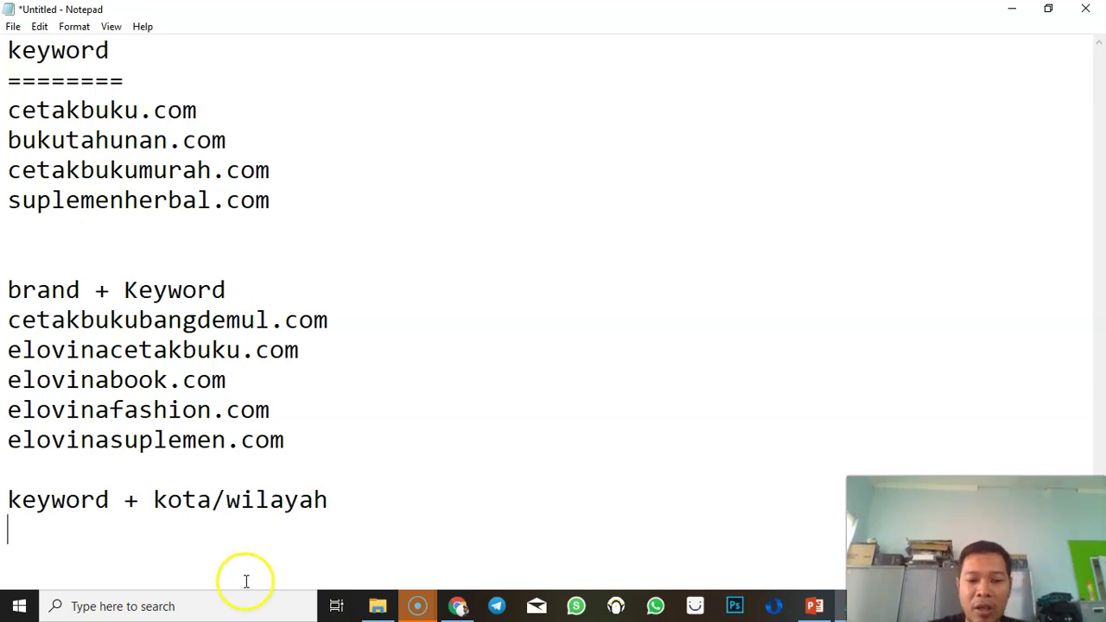
Review the "cetak buku" keyword suggestions in Chrome, and underline the "keyword + kota/wilayah" heading in Notepad with equals signs
click(457, 606)
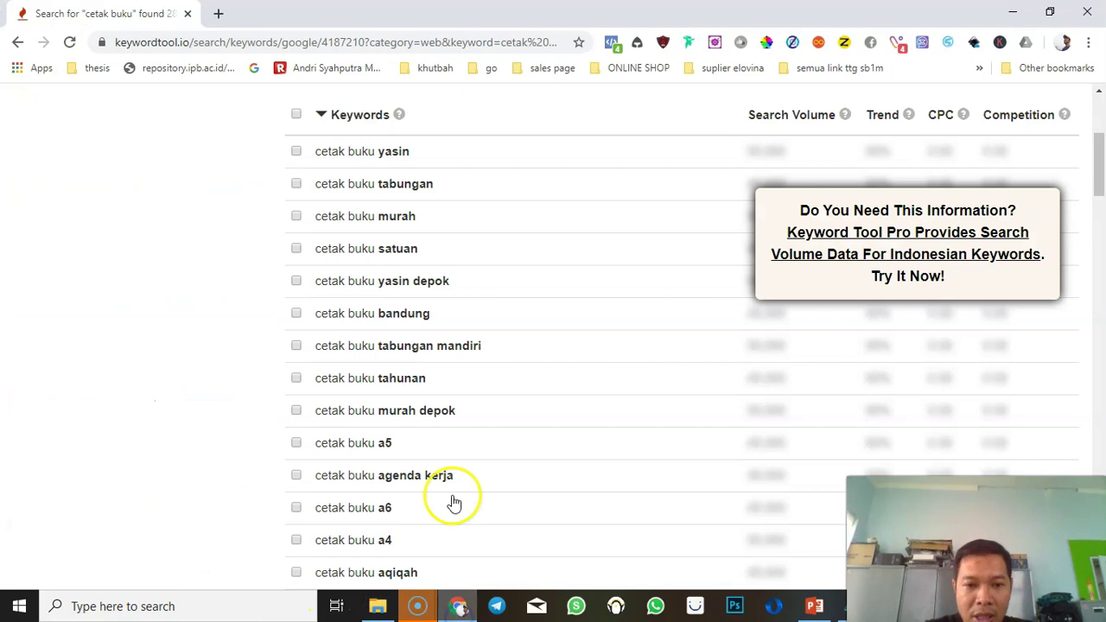
scroll(198, 327, up, 3)
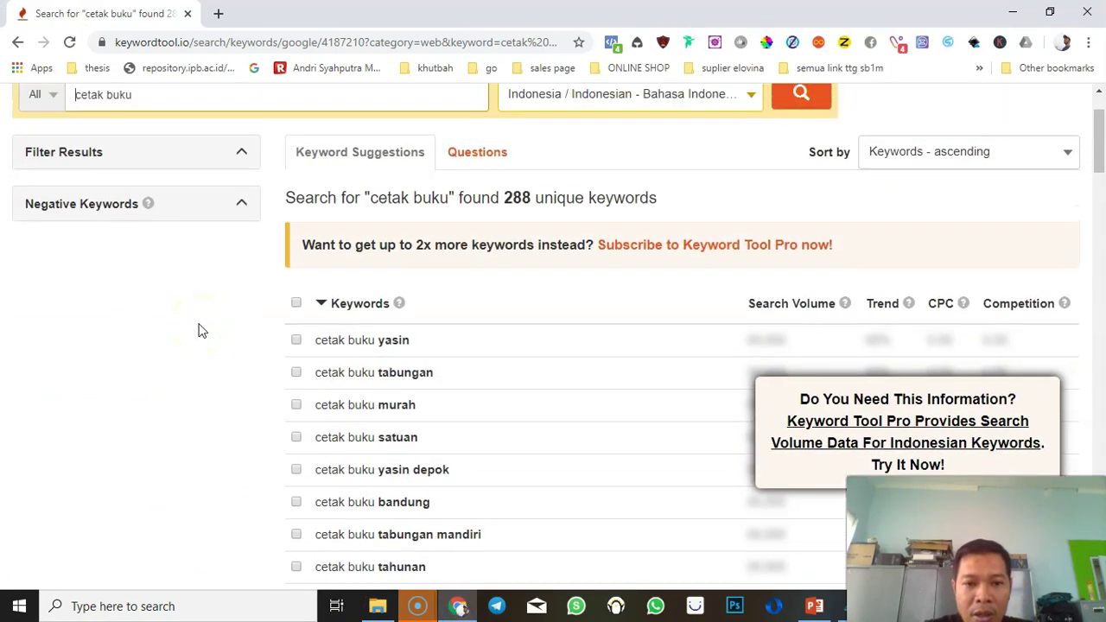
scroll(200, 268, down, 10)
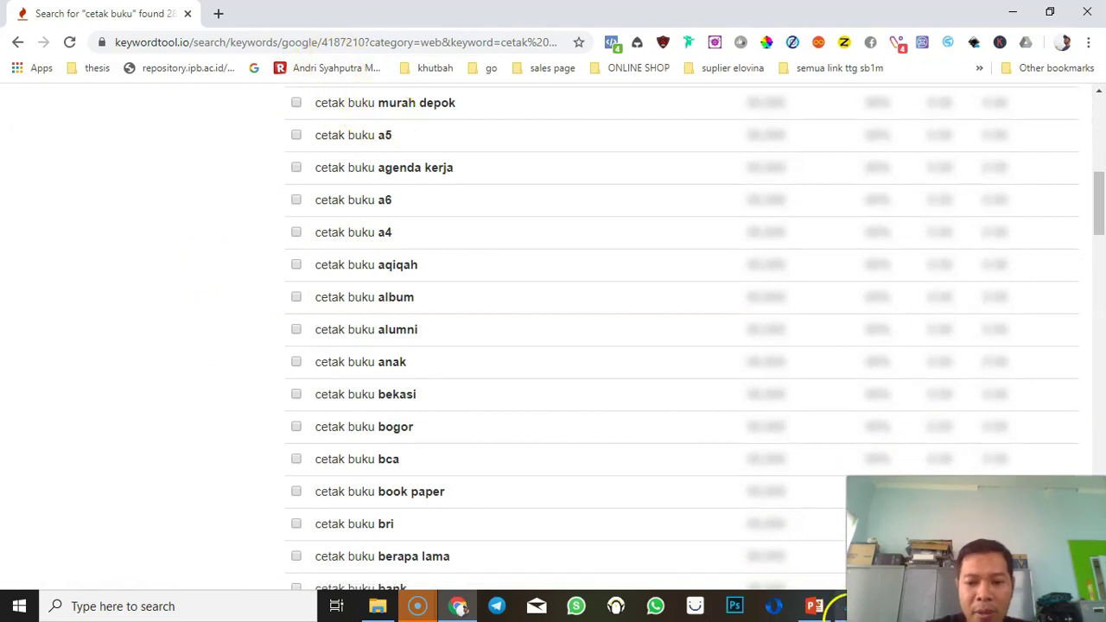
click(836, 608)
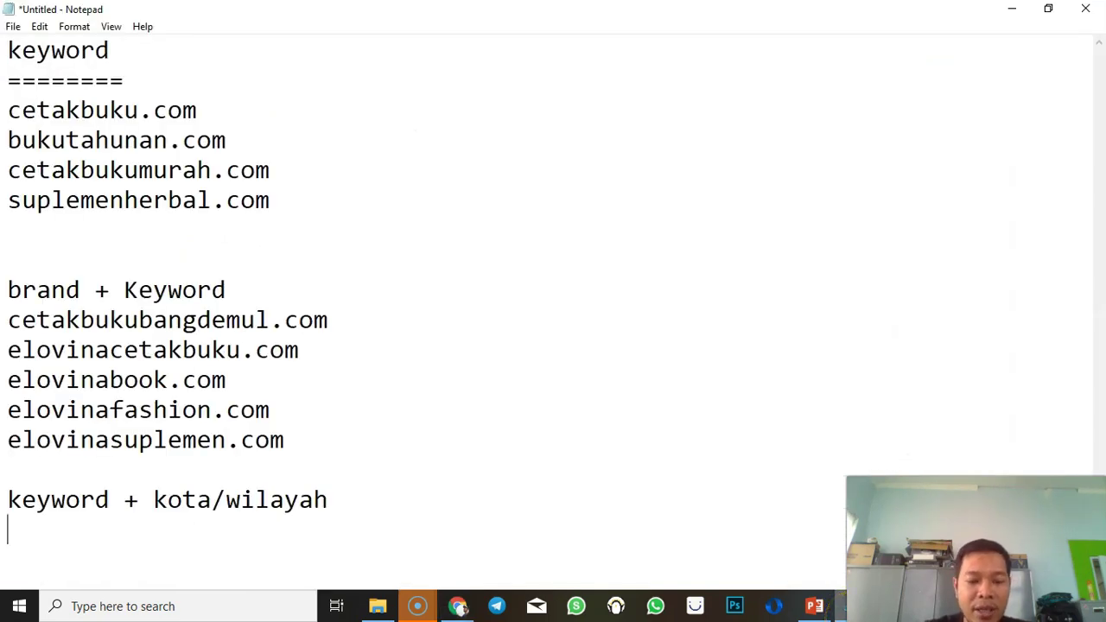
text(====================)
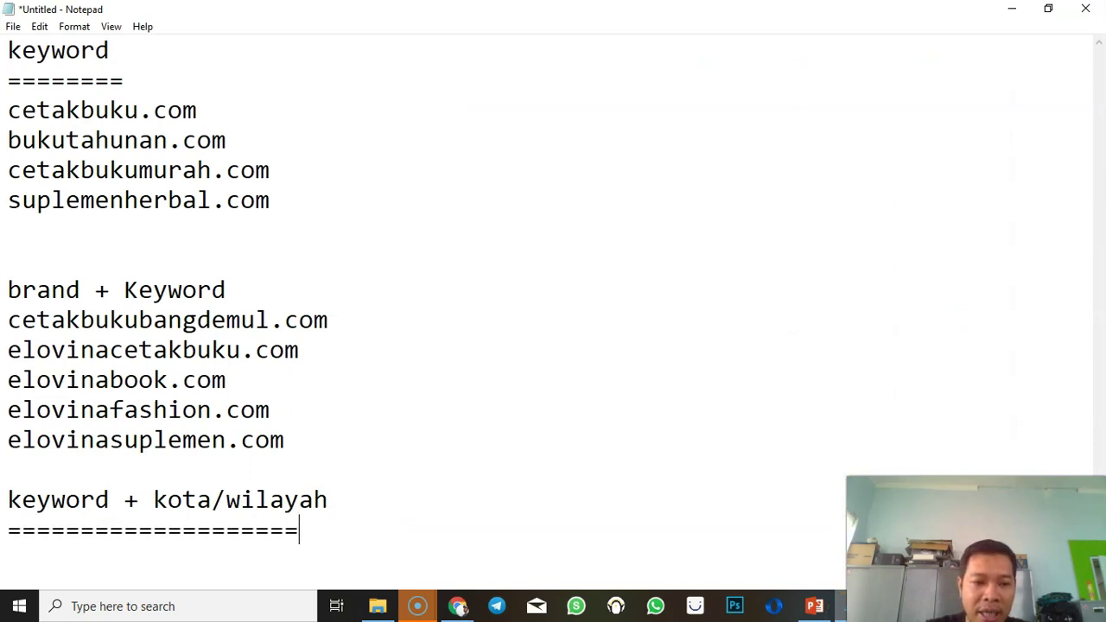
Add the keyword-plus-city domain cetakbukudepok.com under the "keyword + kota/wilayah" heading, leaving a blank line after the underline
key(Return)
key(Return)
key(Return)
key(Return)
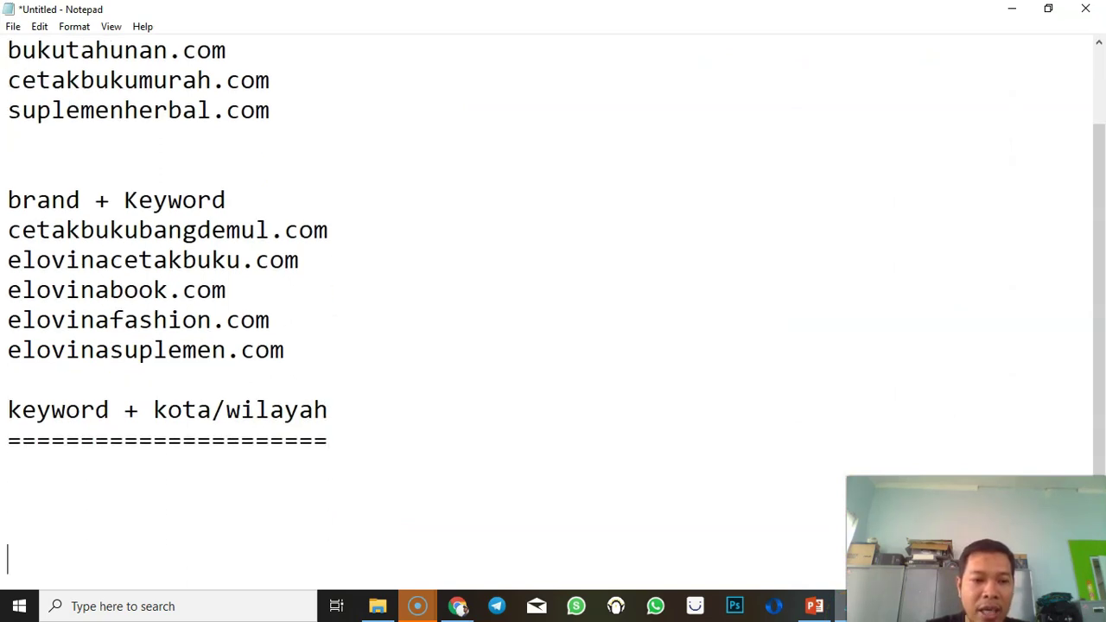
text(ctakmurah)
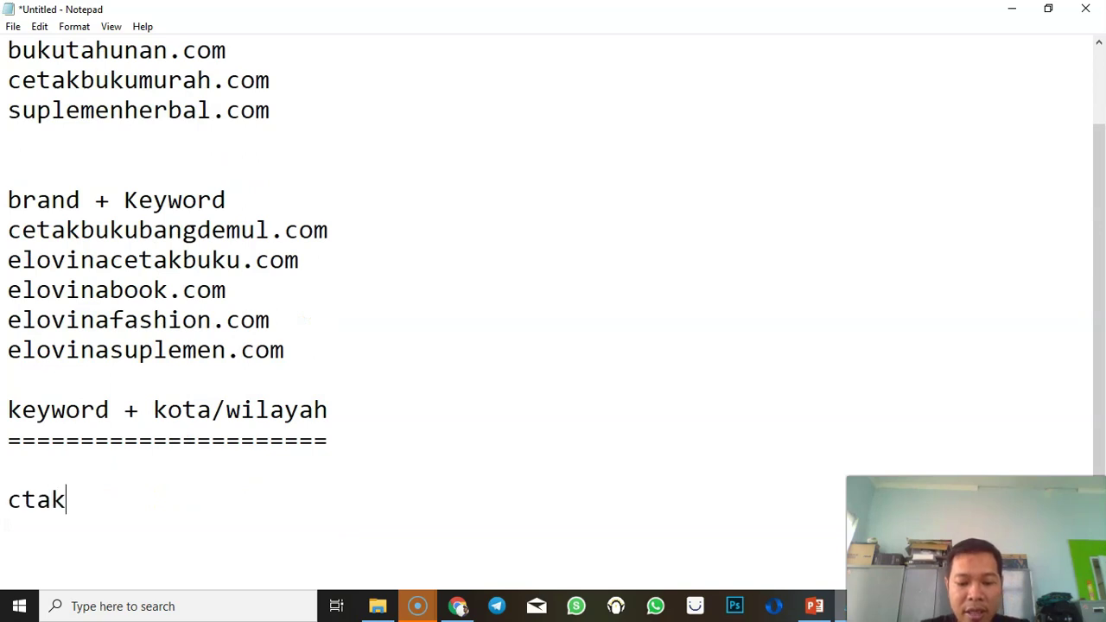
key(BackSpace)
key(BackSpace)
key(BackSpace)
key(BackSpace)
key(BackSpace)
key(BackSpace)
key(BackSpace)
key(BackSpace)
text(etakbukut)
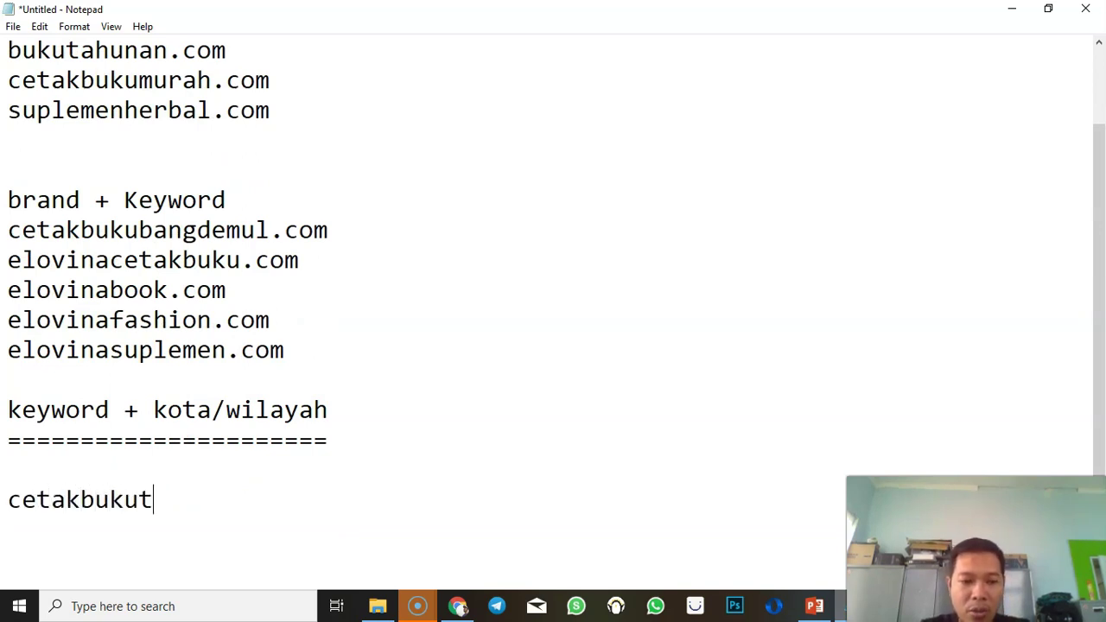
key(BackSpace)
text(depok.com)
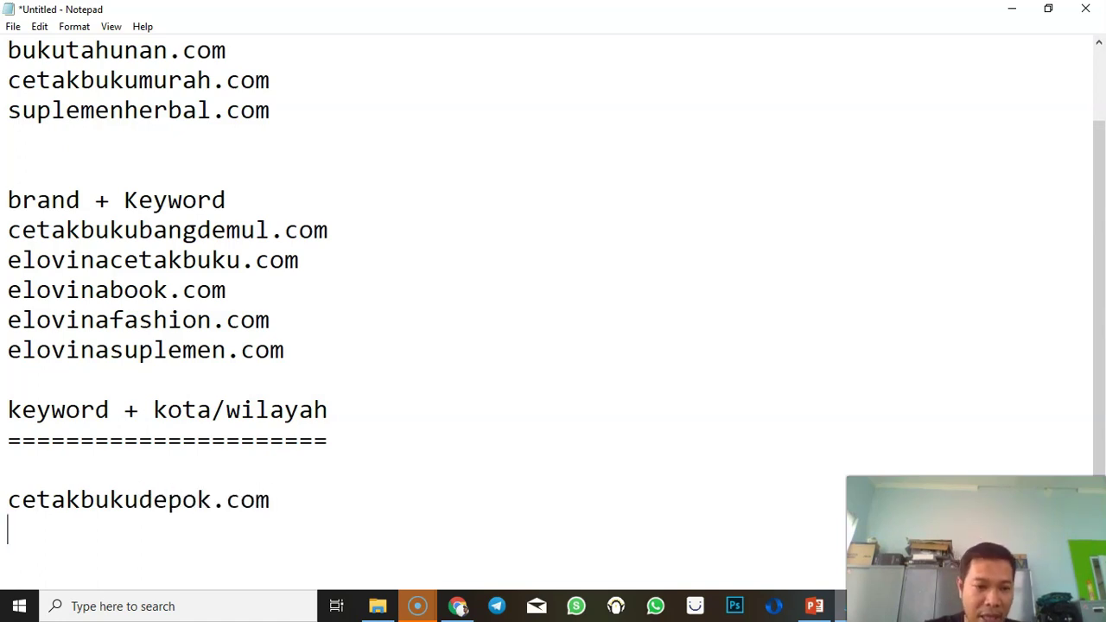
Add suplemenherbaljakarta.com on a new line below cetakbukudepok.com
text(suplemen)
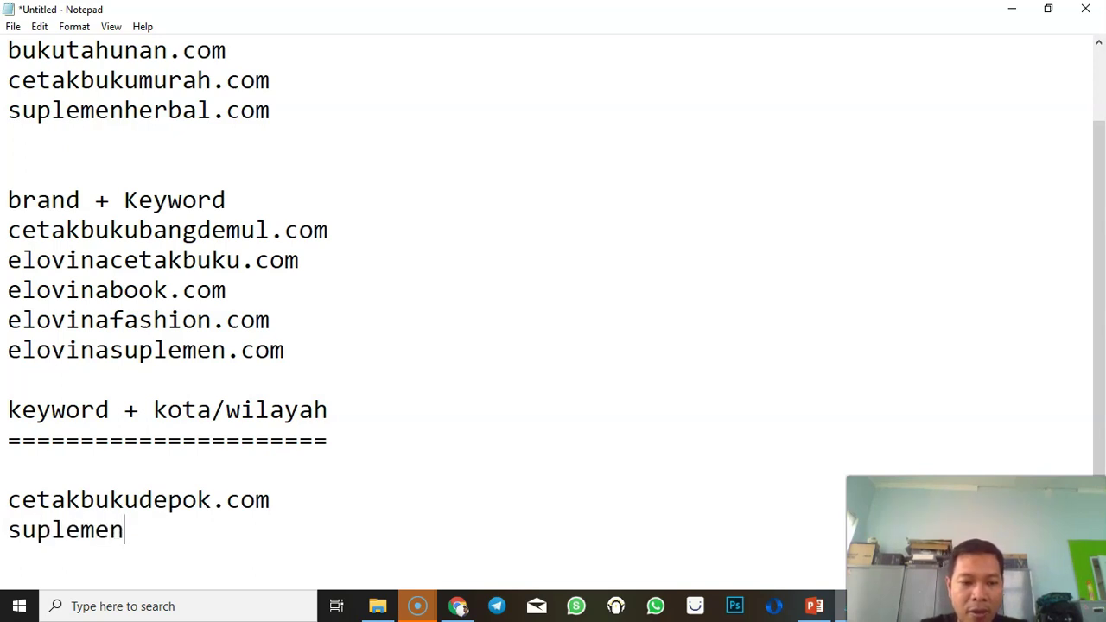
text(herbalj)
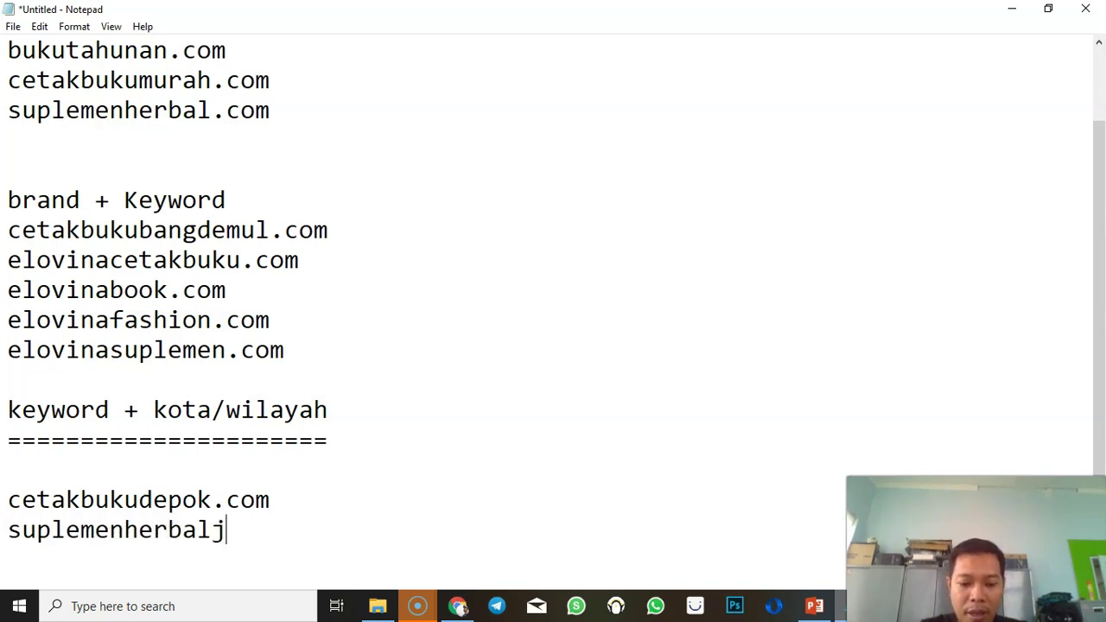
text(akarta.com )
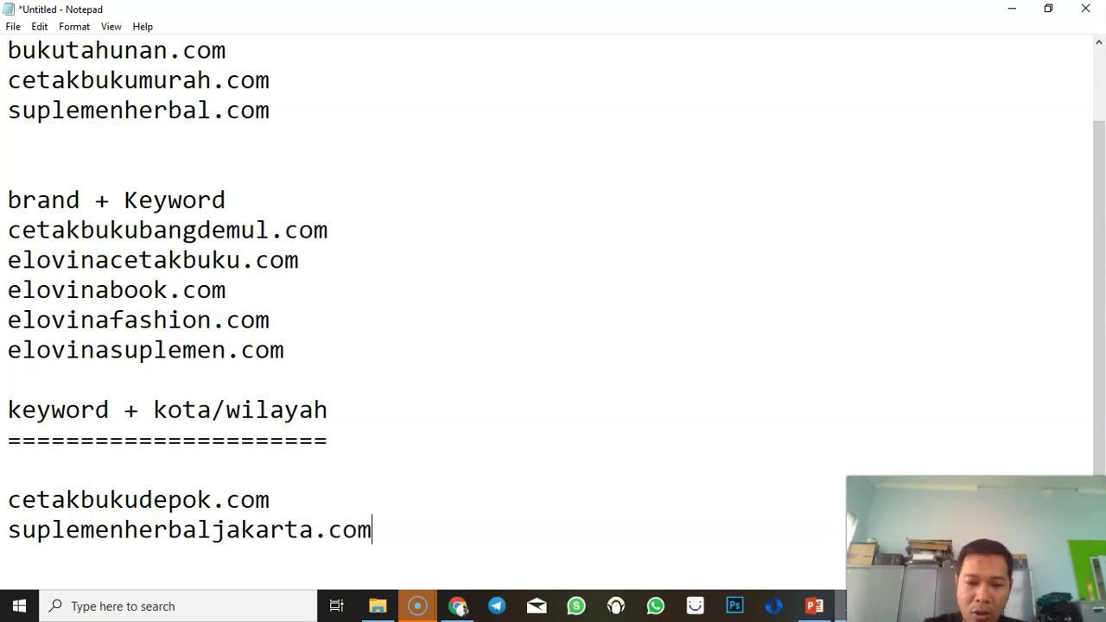
text(jasalas)
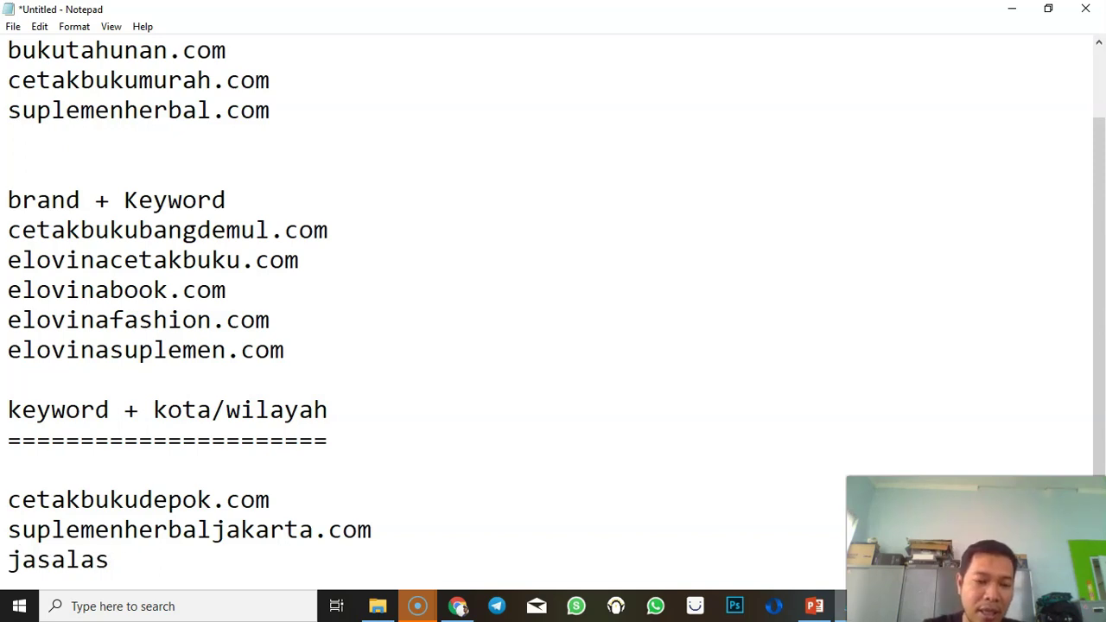
key(BackSpace)
key(BackSpace)
key(BackSpace)
key(BackSpace)
key(BackSpace)
key(BackSpace)
key(BackSpace)
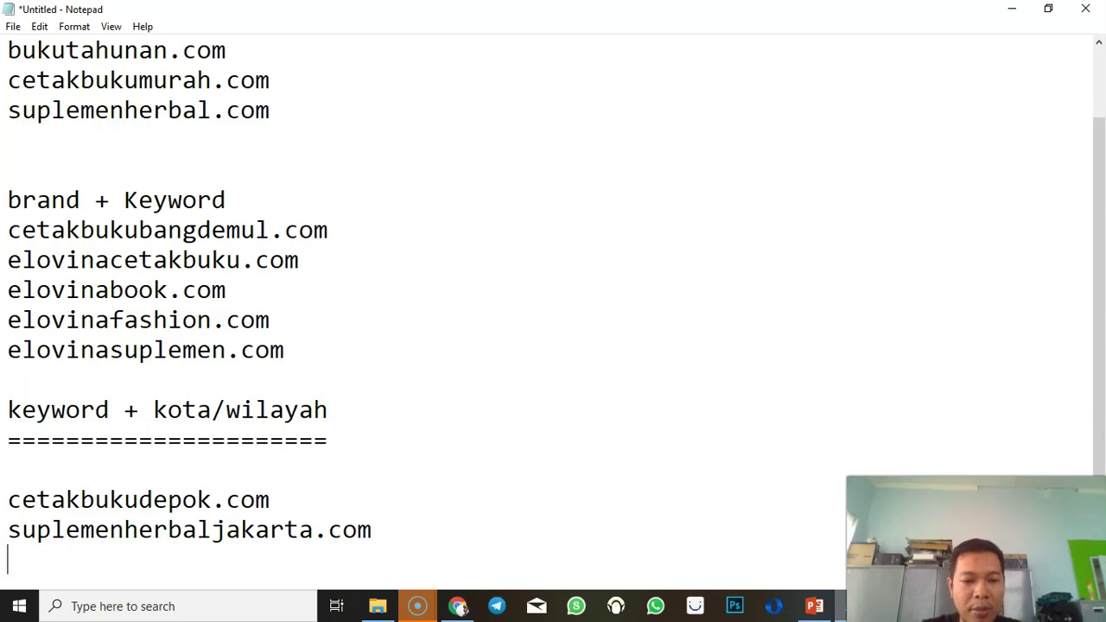
Add teralisjakarta.com and teralisbogor.com on separate lines below suplemenherbaljakarta.com
text(teralis)
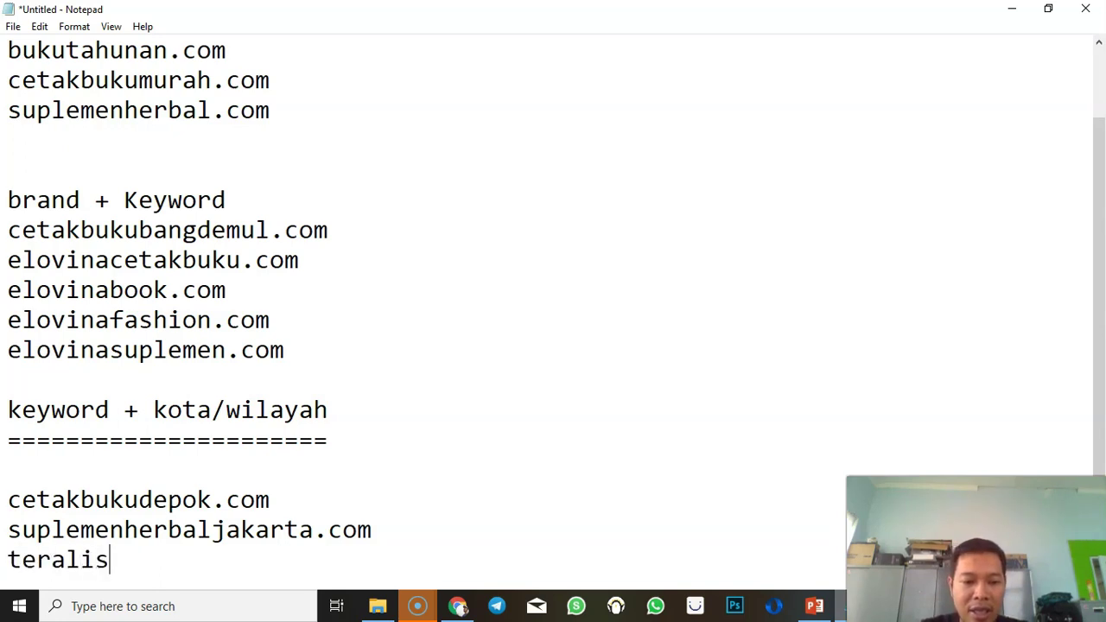
text(jakarta.com)
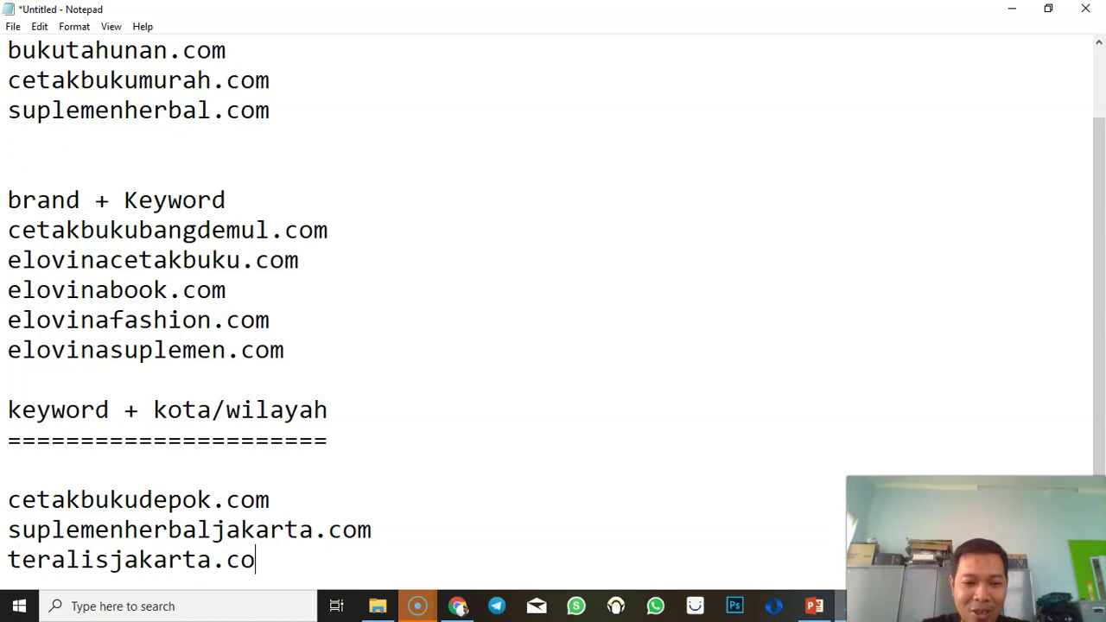
key(Return)
text(terlai)
key(BackSpace)
key(BackSpace)
key(BackSpace)
text(l)
key(BackSpace)
text(aril)
key(BackSpace)
key(BackSpace)
key(BackSpace)
text(lis)
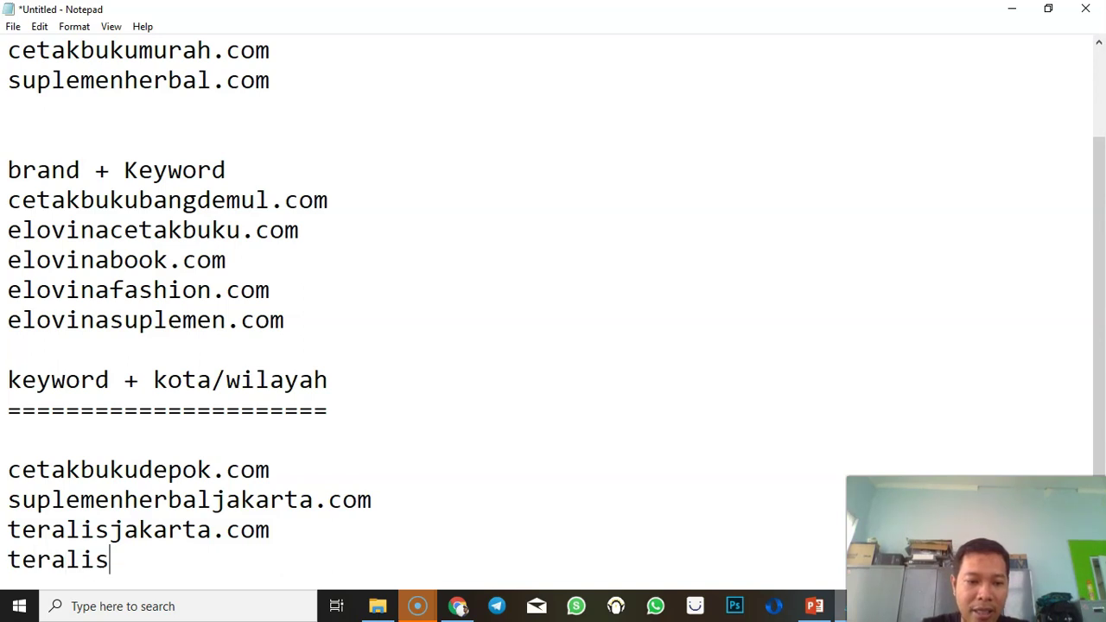
text(bogor.com)
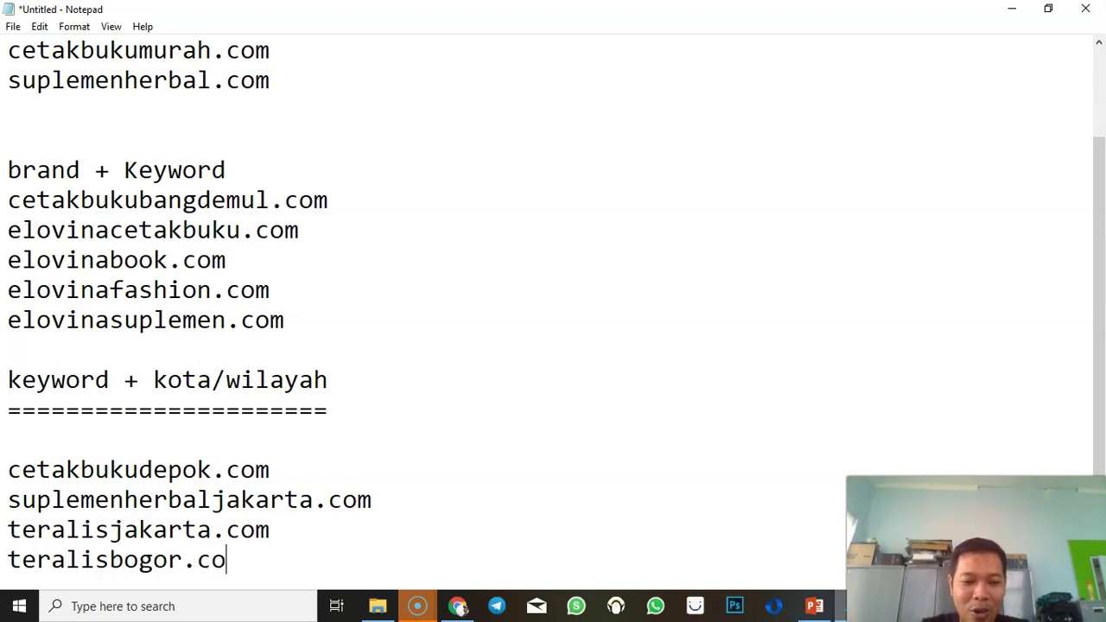
Add kursusinternetbogor.com on a new line below teralisbogor.com
key(Return)
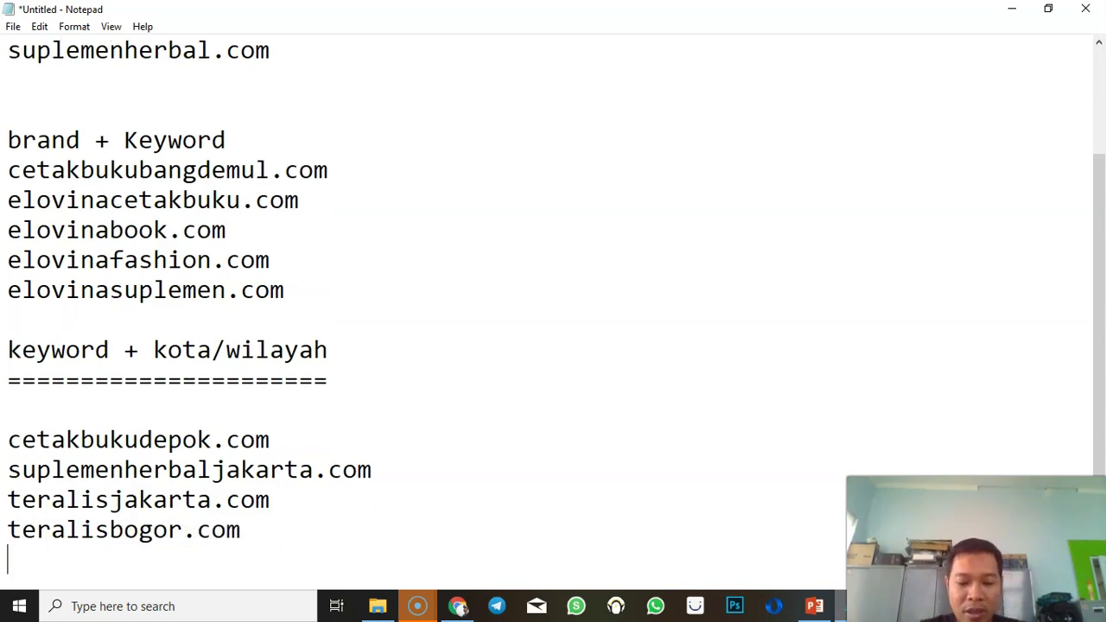
text(kurusu)
key(BackSpace)
key(BackSpace)
key(BackSpace)
text(susinternetbo)
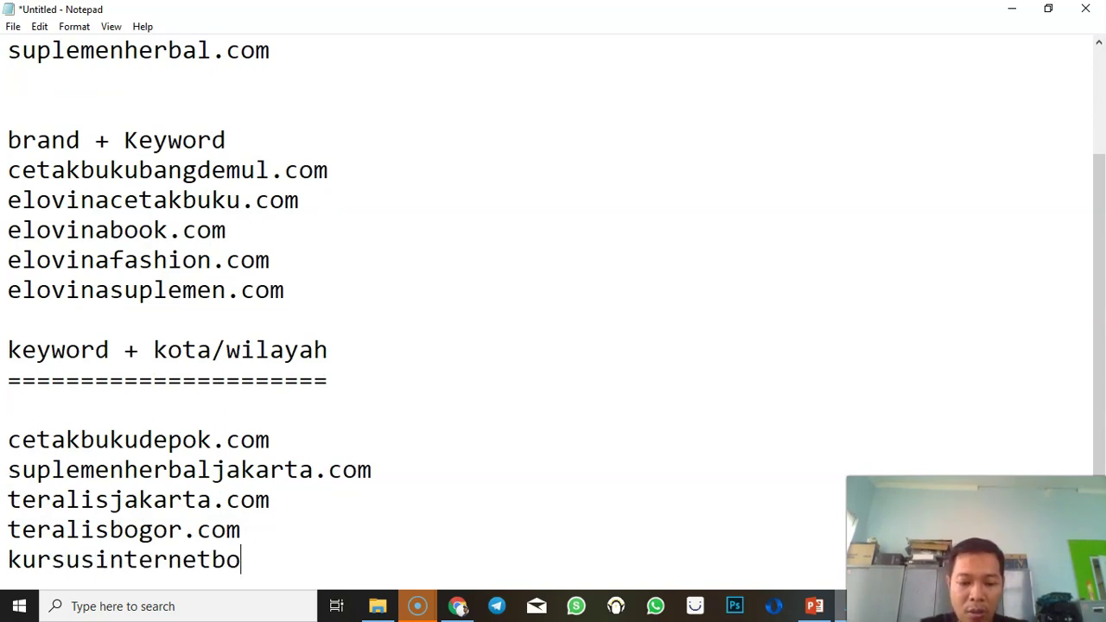
text(gor.com)
key(Return)
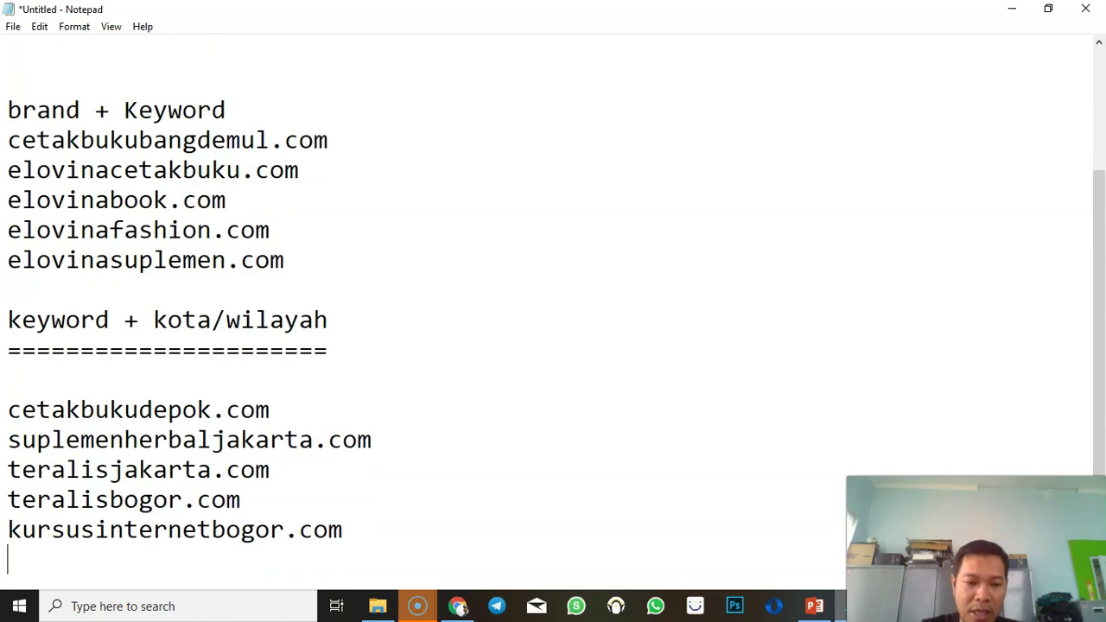
Add kelasmarketingbogor.com below kursusinternetbogor.com, and remove the blank line between the equals-sign underline and cetakbukudepok.com
text(kel)
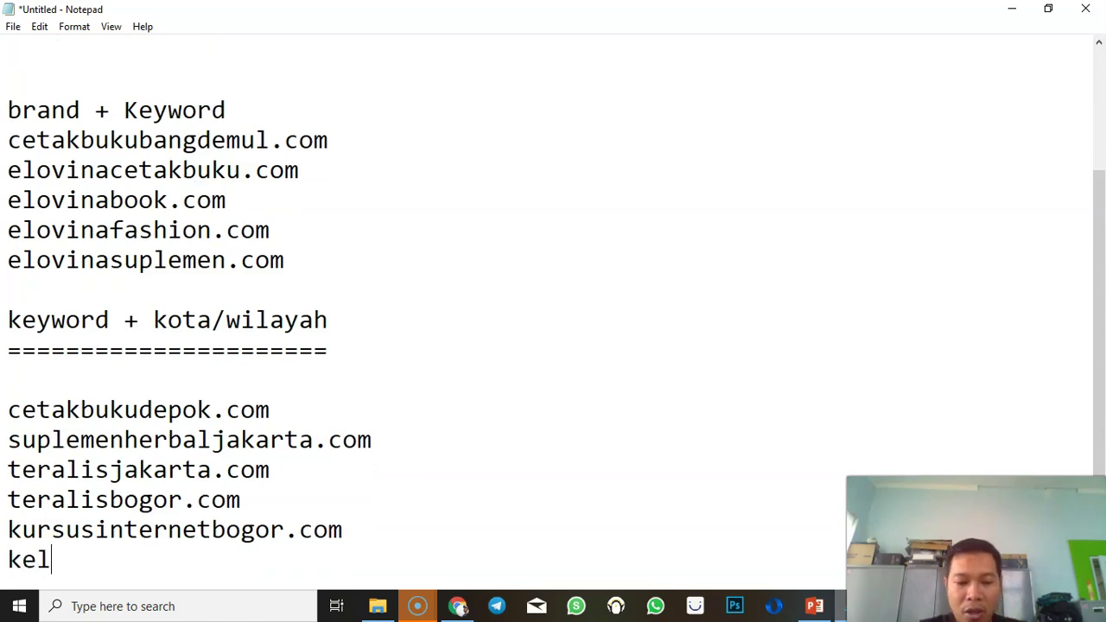
text(asmarketingbogor.com)
key(Return)
key(Return)
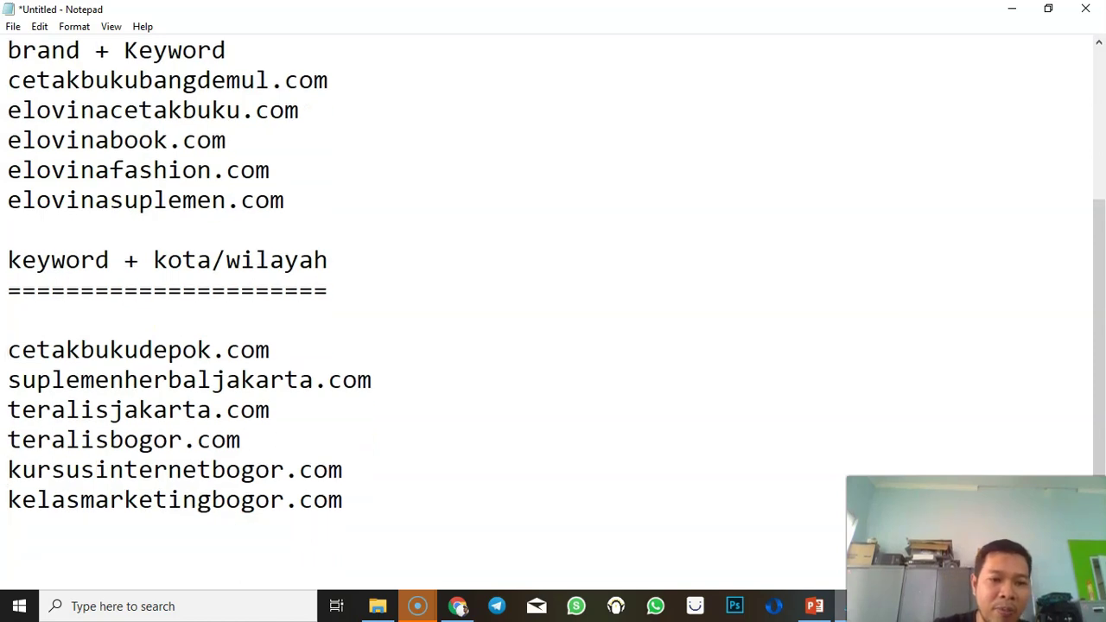
click(8, 349)
key(BackSpace)
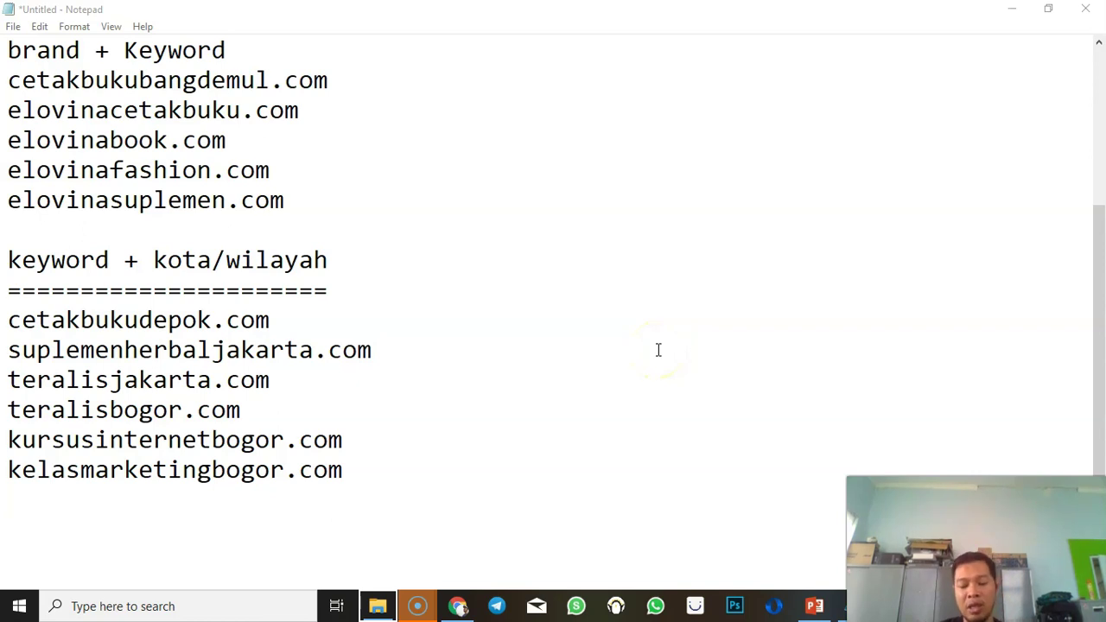
Check the "Nama Domain yang bagus" slide in PowerPoint, and open namecheap.com in a new Chrome tab
scroll(658, 350, up, 3)
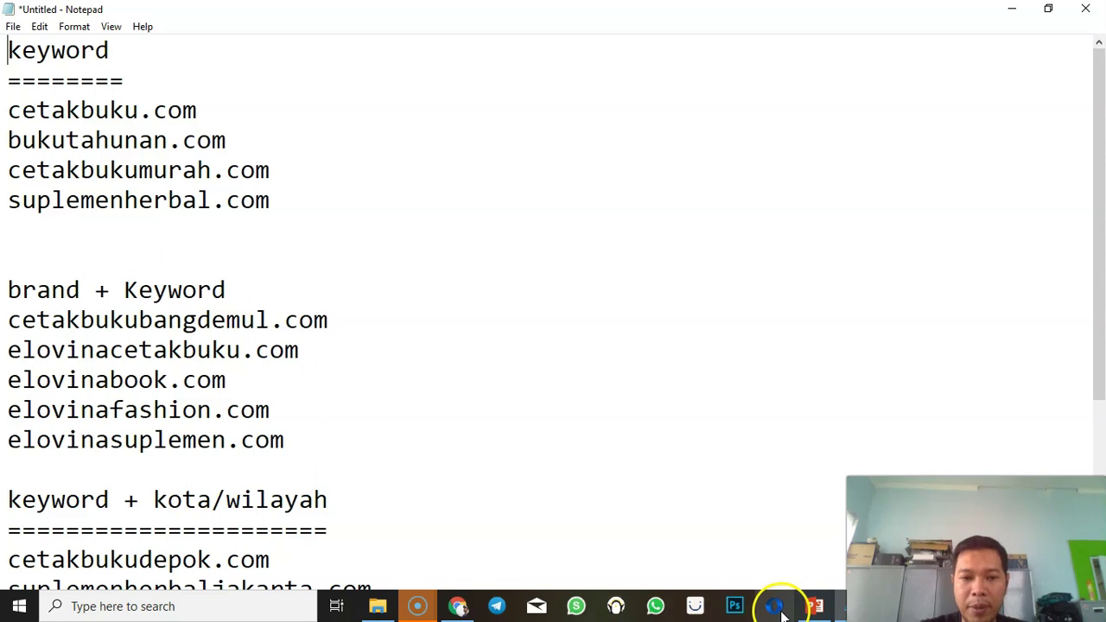
click(813, 607)
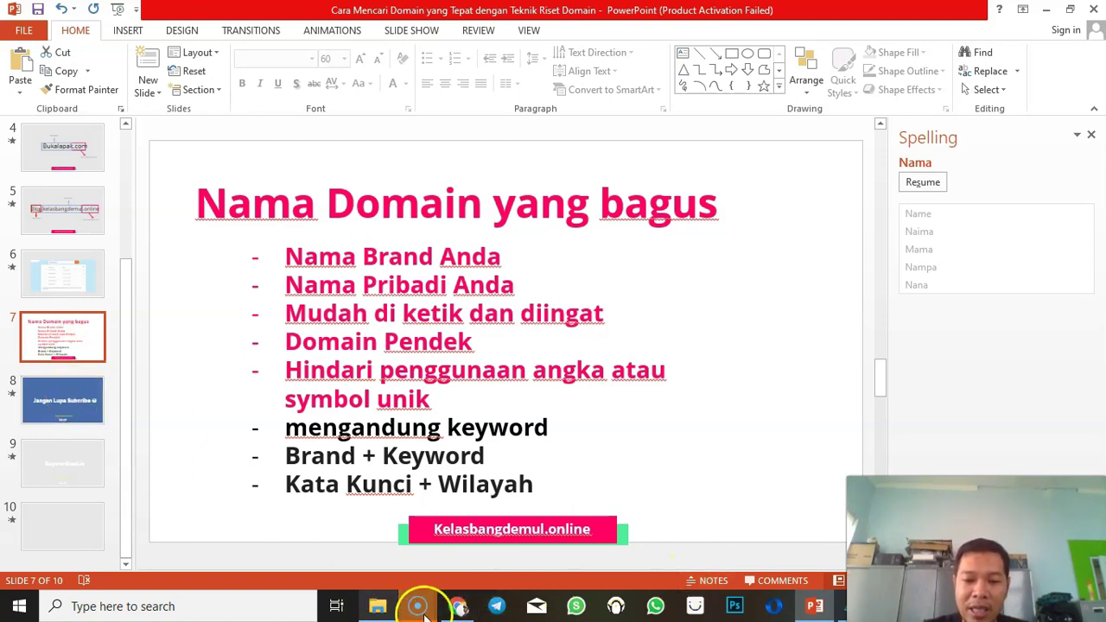
click(456, 605)
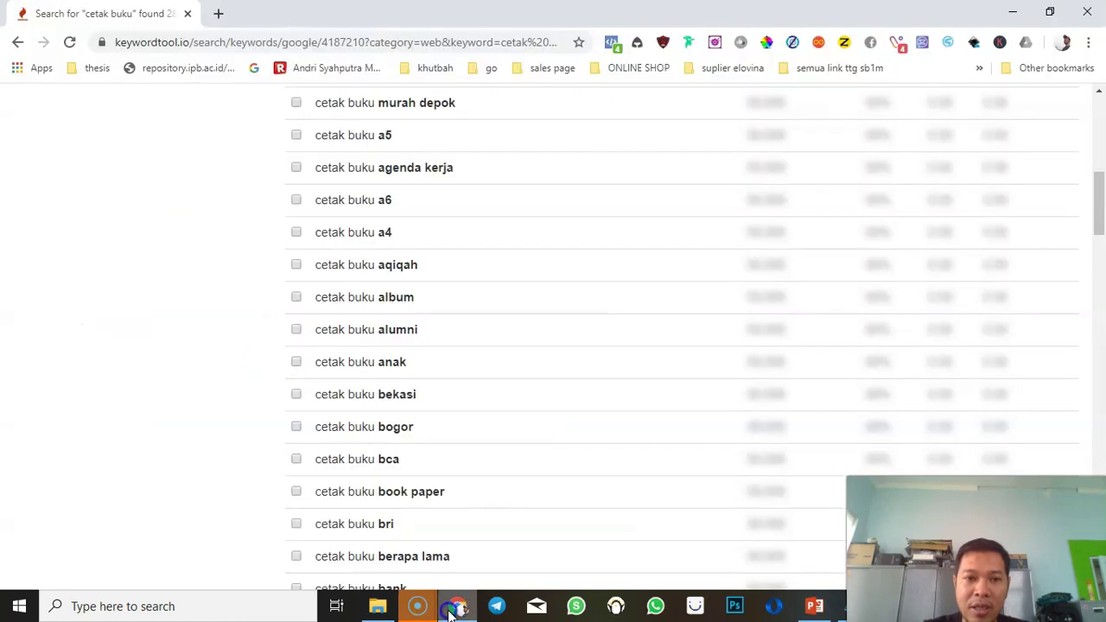
click(221, 15)
text(name)
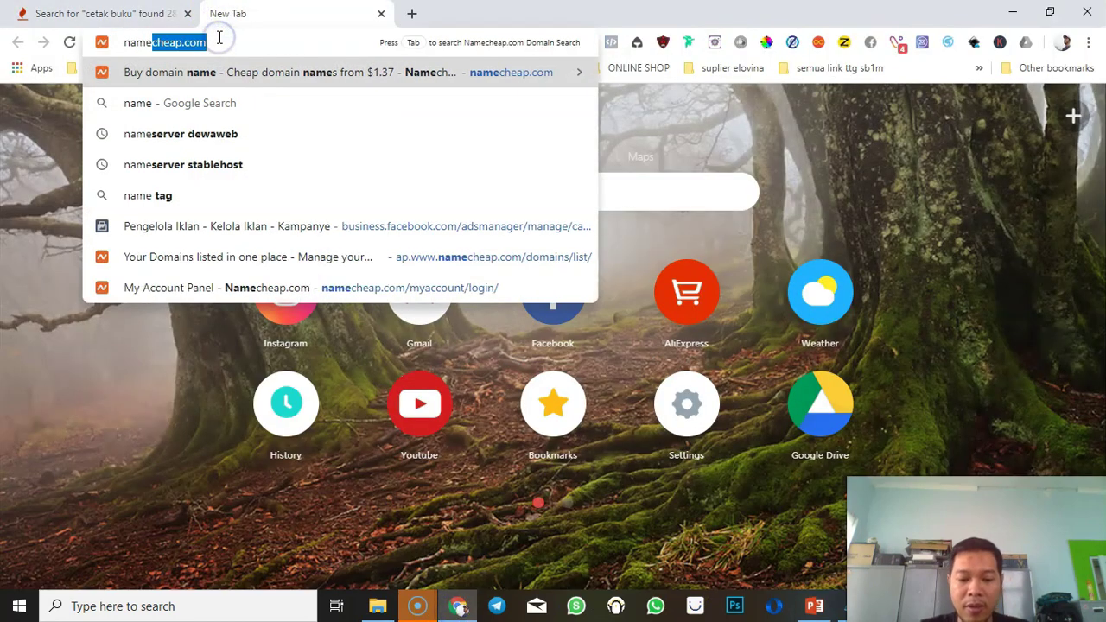
key(Return)
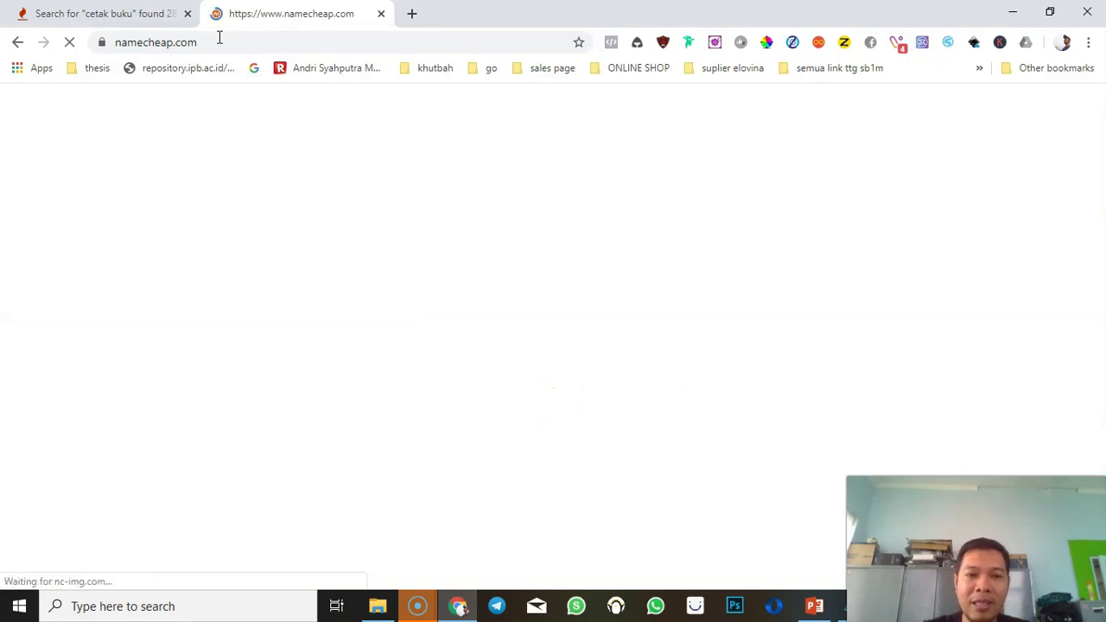
Consult the domain list in Notepad, and search Namecheap in Chrome for the domain cetakbukudepok
click(844, 605)
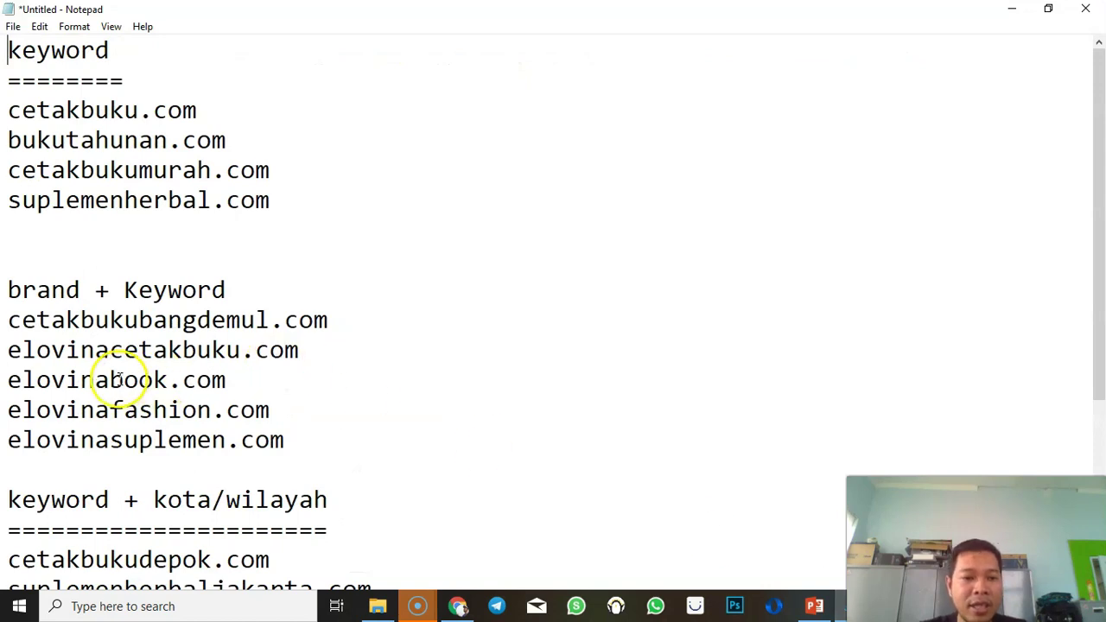
scroll(121, 469, down, 1)
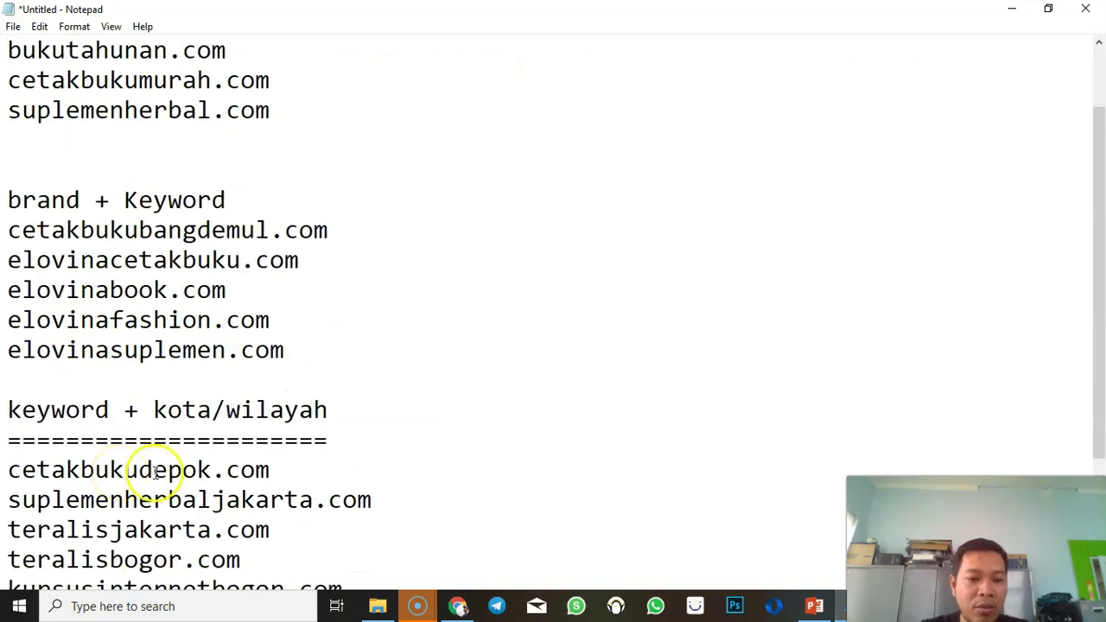
click(457, 606)
click(443, 398)
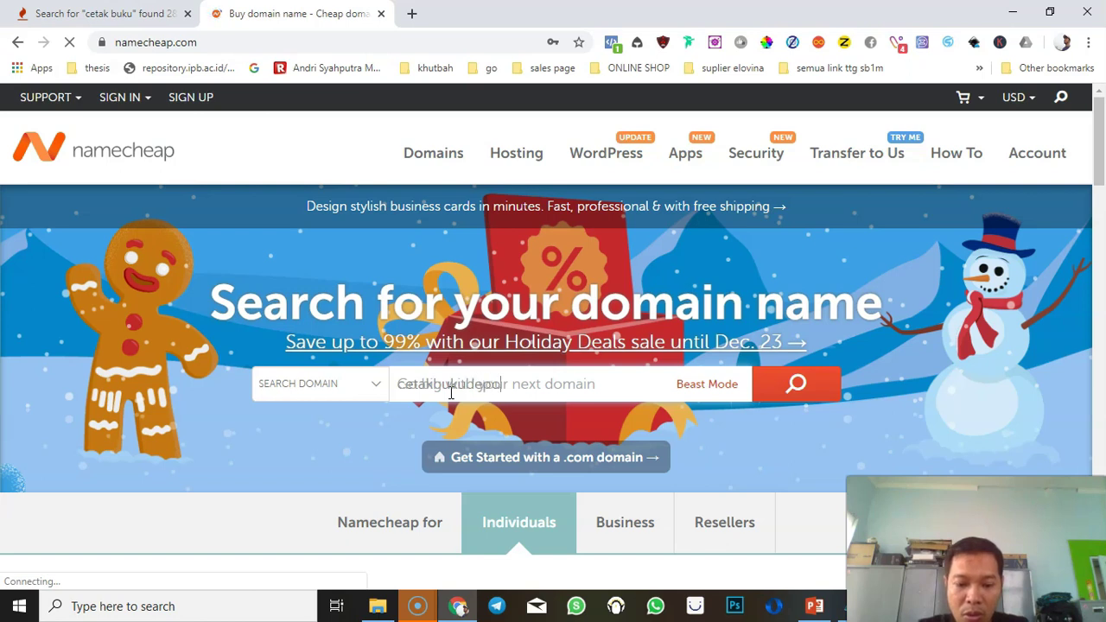
key(Return)
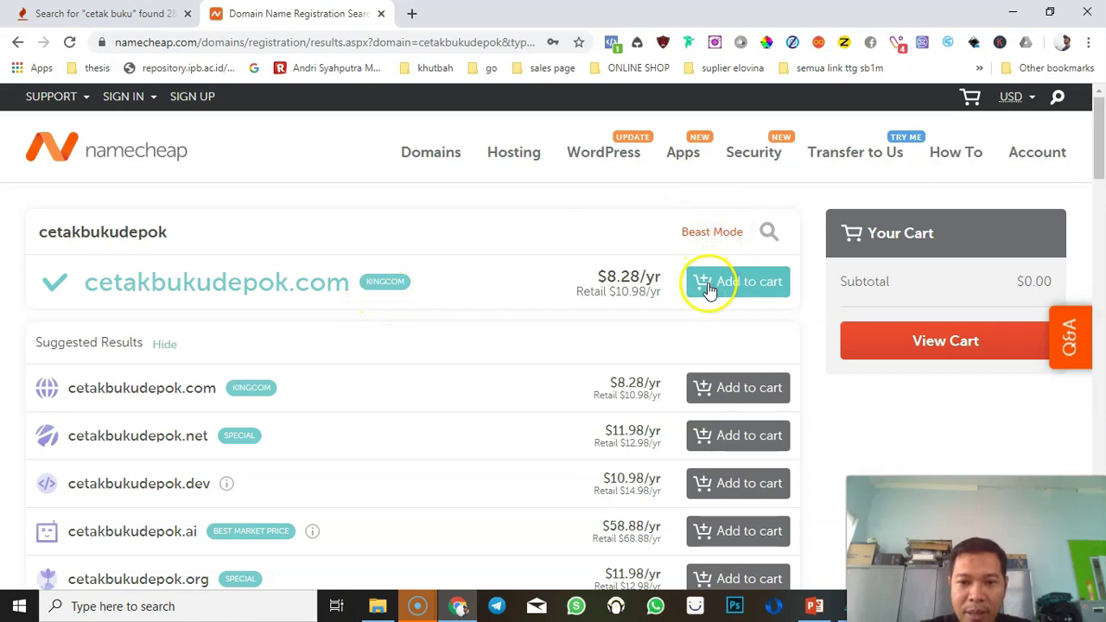
Examine the available extensions and yearly prices in the cetakbukudepok domain results
scroll(553, 341, down, 3)
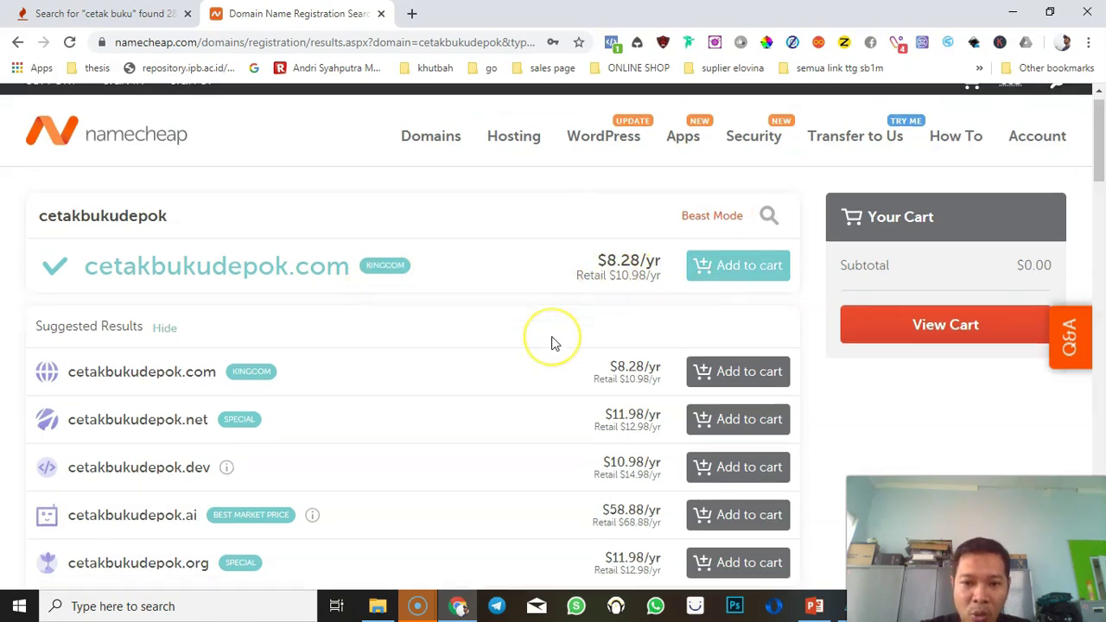
scroll(552, 342, up, 1)
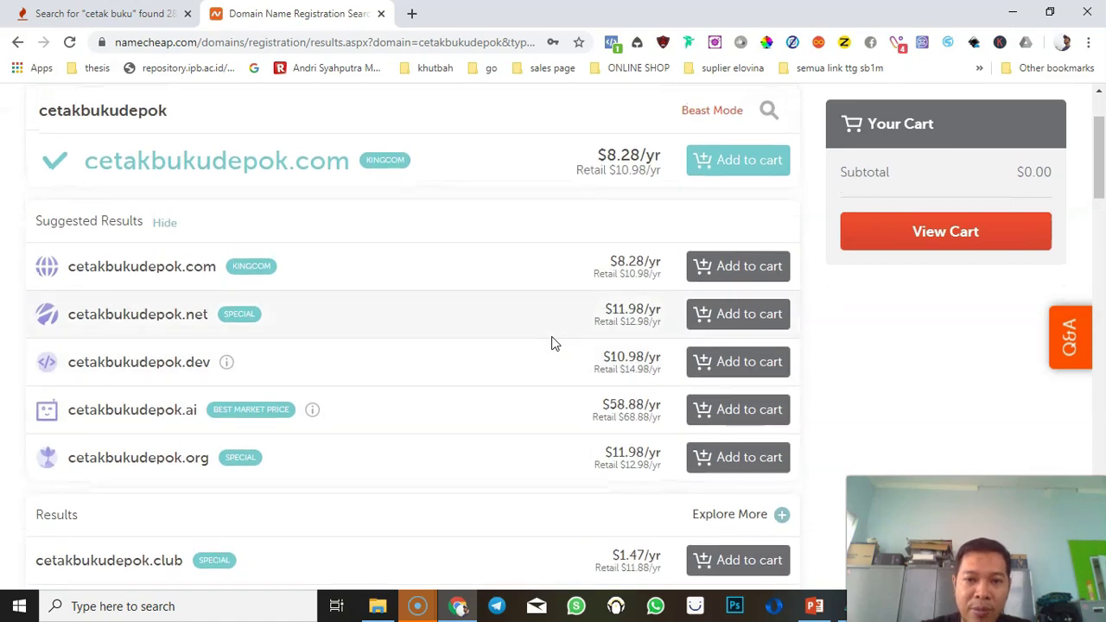
scroll(553, 343, down, 1)
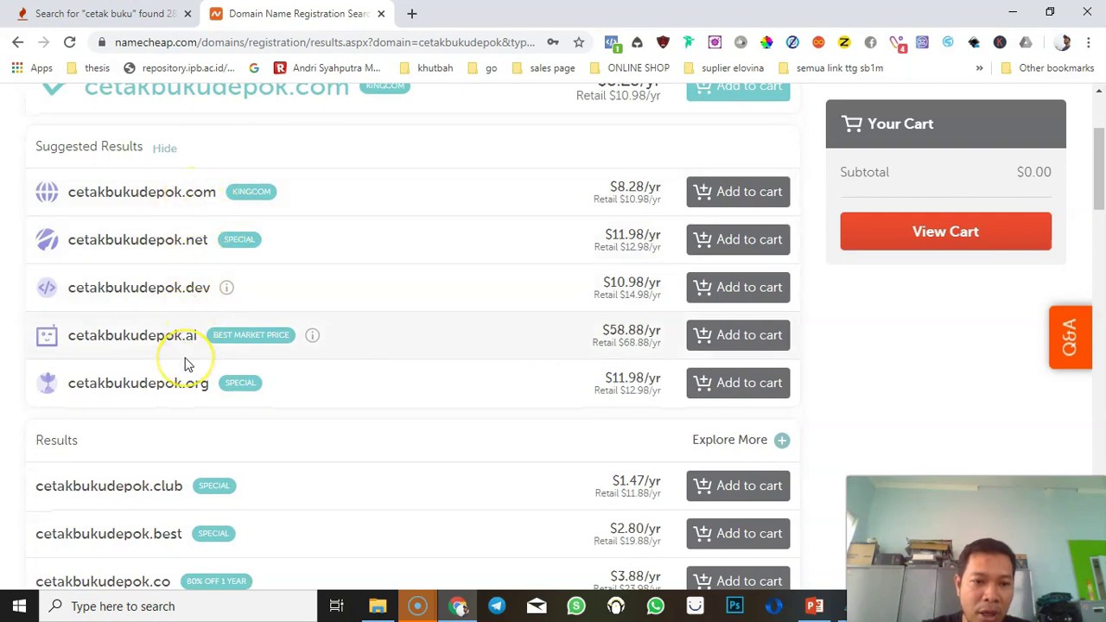
scroll(185, 363, down, 5)
scroll(185, 364, down, 1)
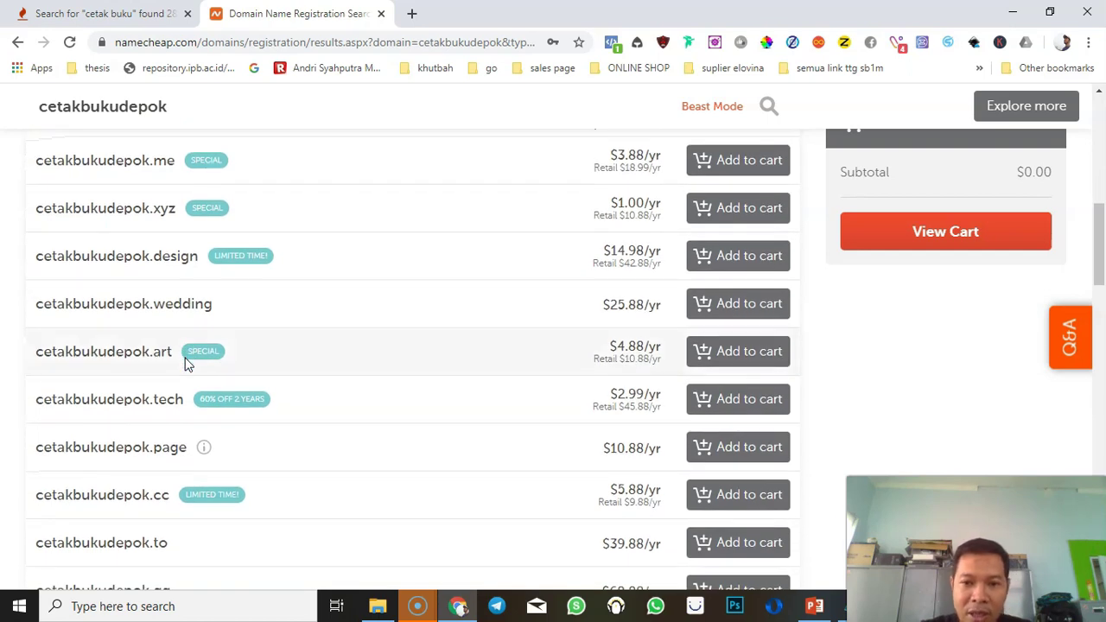
scroll(185, 363, up, 1)
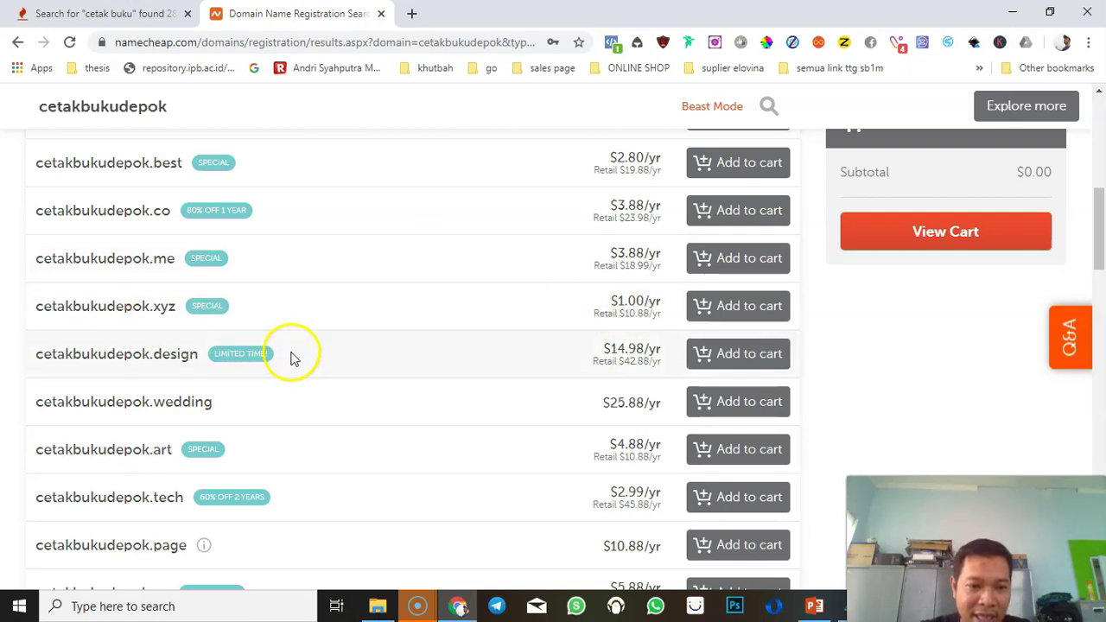
scroll(291, 356, down, 1)
scroll(292, 354, down, 10)
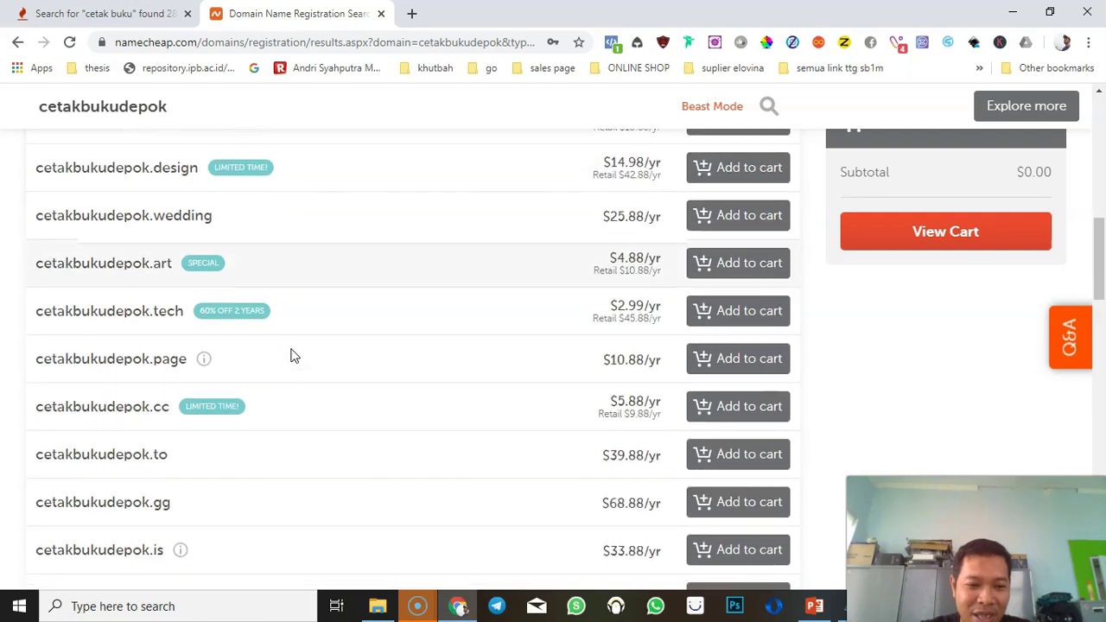
scroll(292, 354, up, 10)
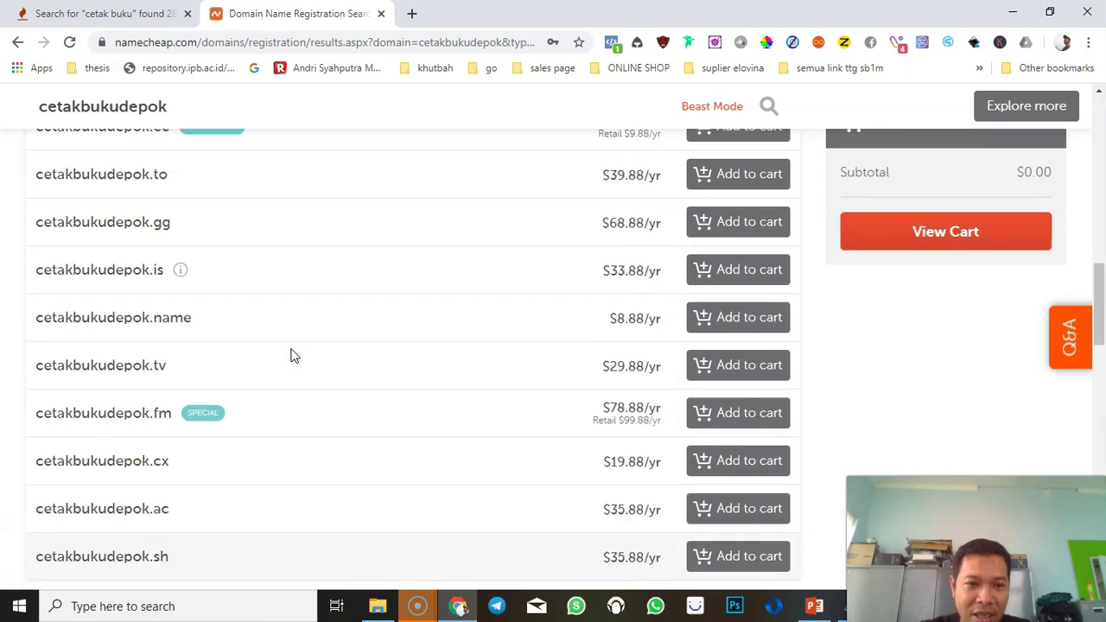
scroll(292, 527, up, 10)
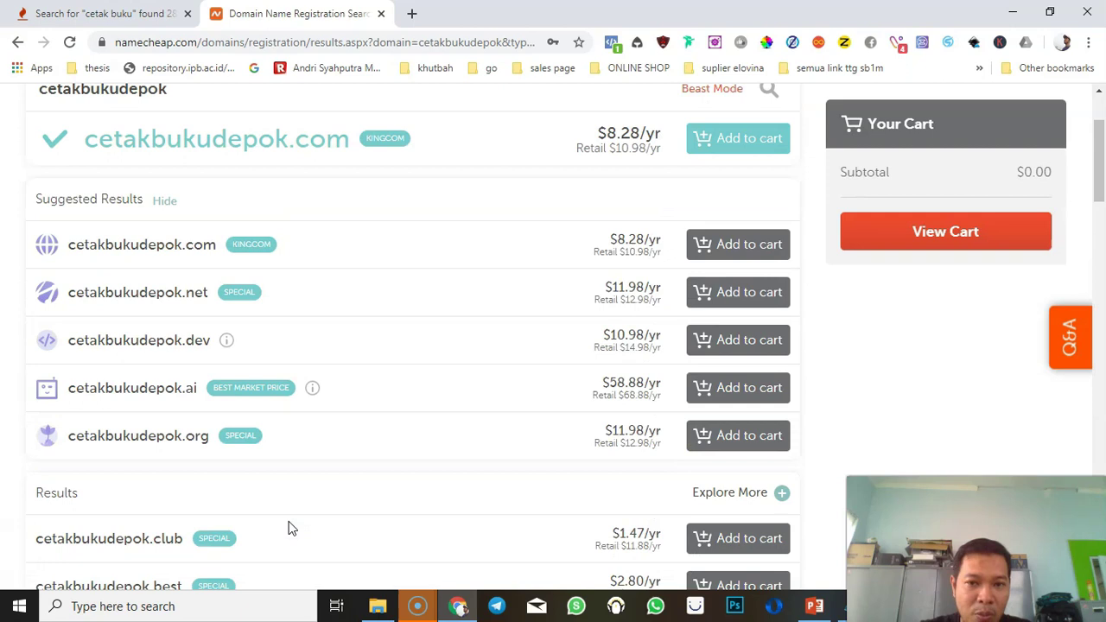
Replace the domain search term with suplemenherbal to check its availability
click(201, 231)
key(BackSpace)
key(BackSpace)
key(BackSpace)
key(BackSpace)
key(BackSpace)
key(BackSpace)
key(BackSpace)
key(BackSpace)
key(BackSpace)
key(BackSpace)
key(BackSpace)
key(BackSpace)
key(BackSpace)
key(BackSpace)
text(suplemen)
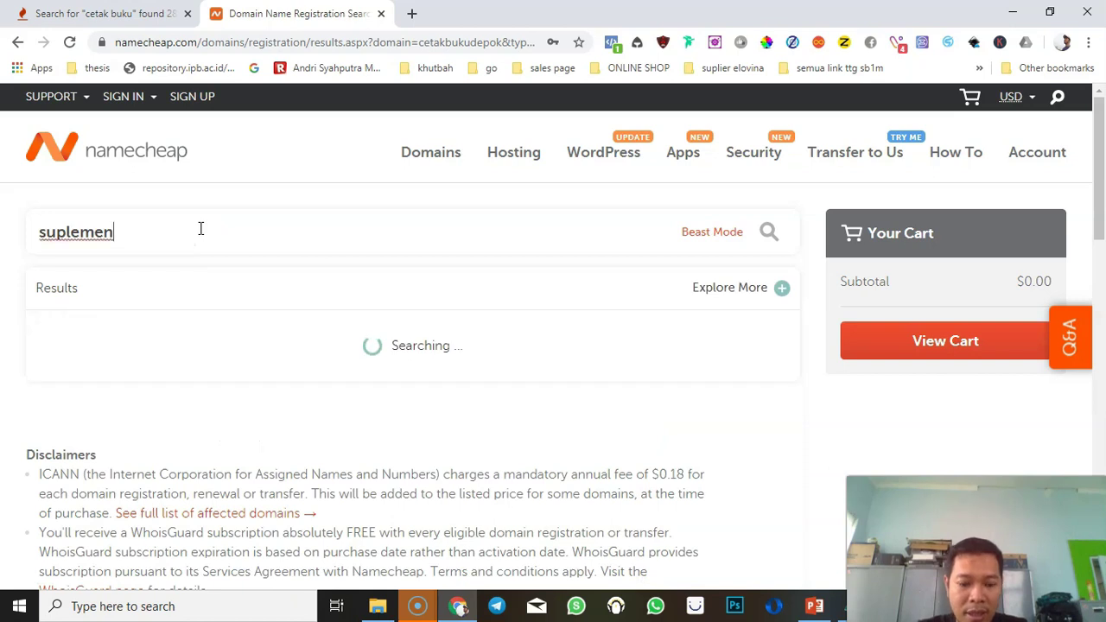
text(herbal)
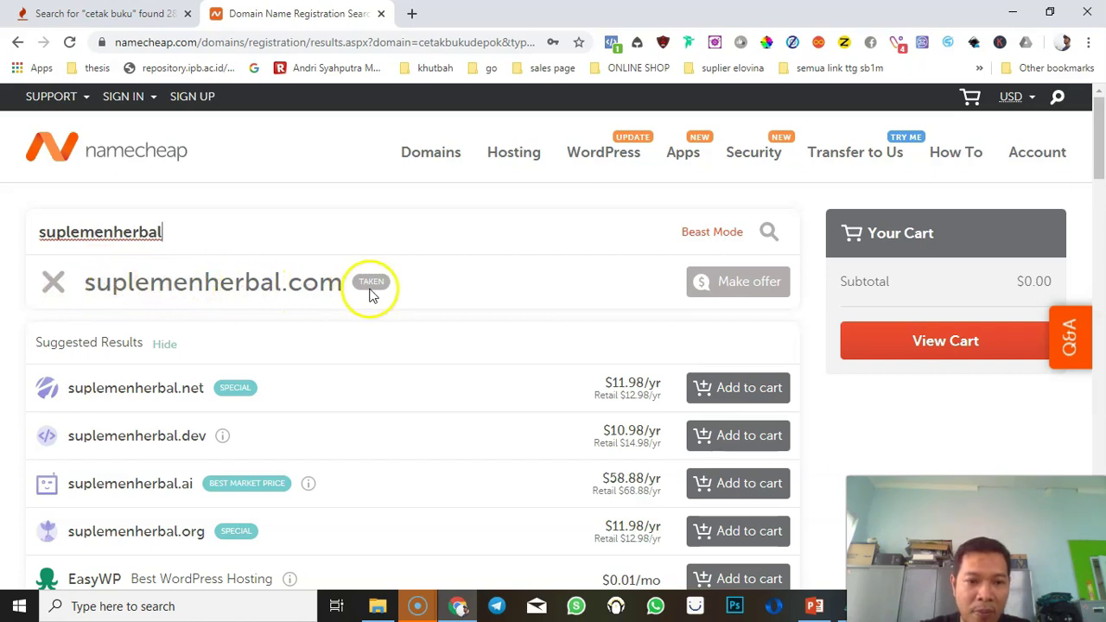
Examine the suplemenherbal results for the .com domain's availability and the alternative extensions with their prices
mouse_move(371, 282)
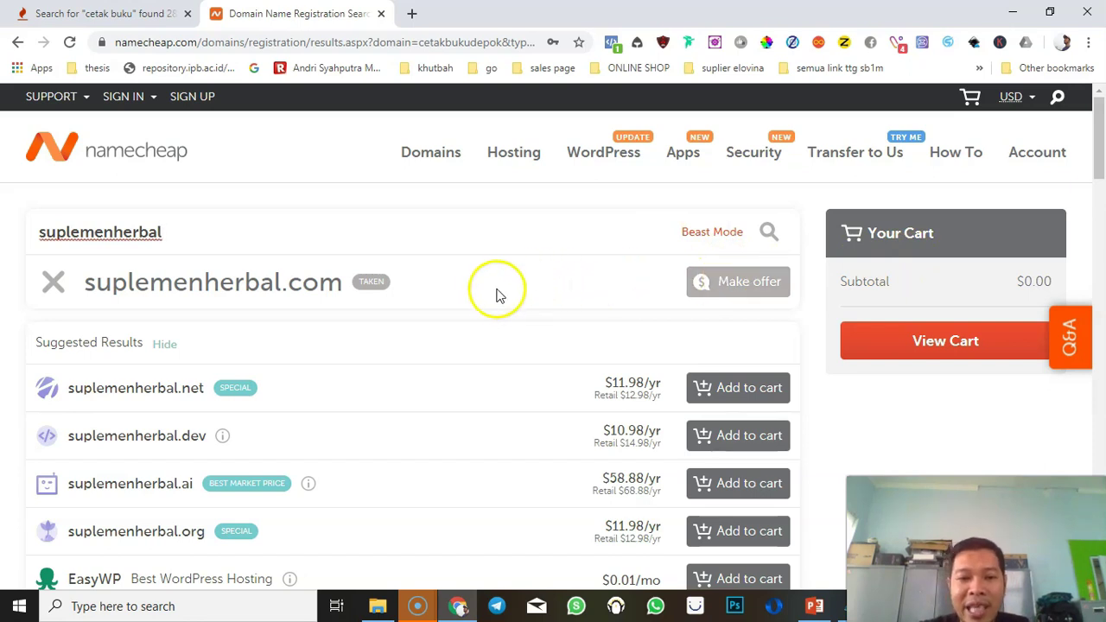
scroll(498, 298, down, 2)
scroll(498, 298, down, 1)
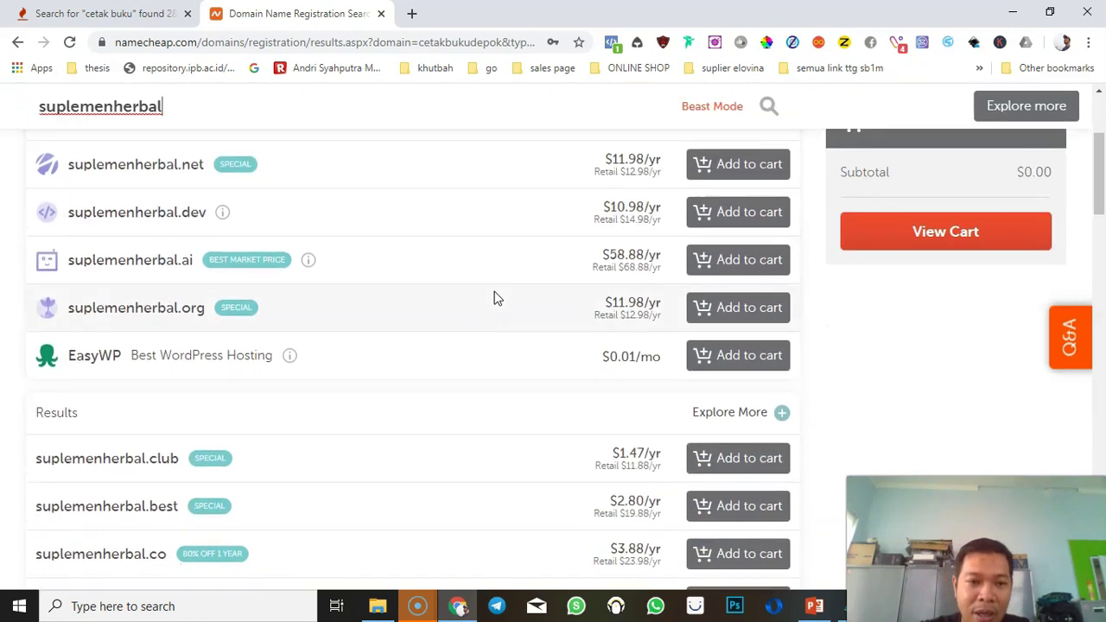
scroll(498, 298, up, 3)
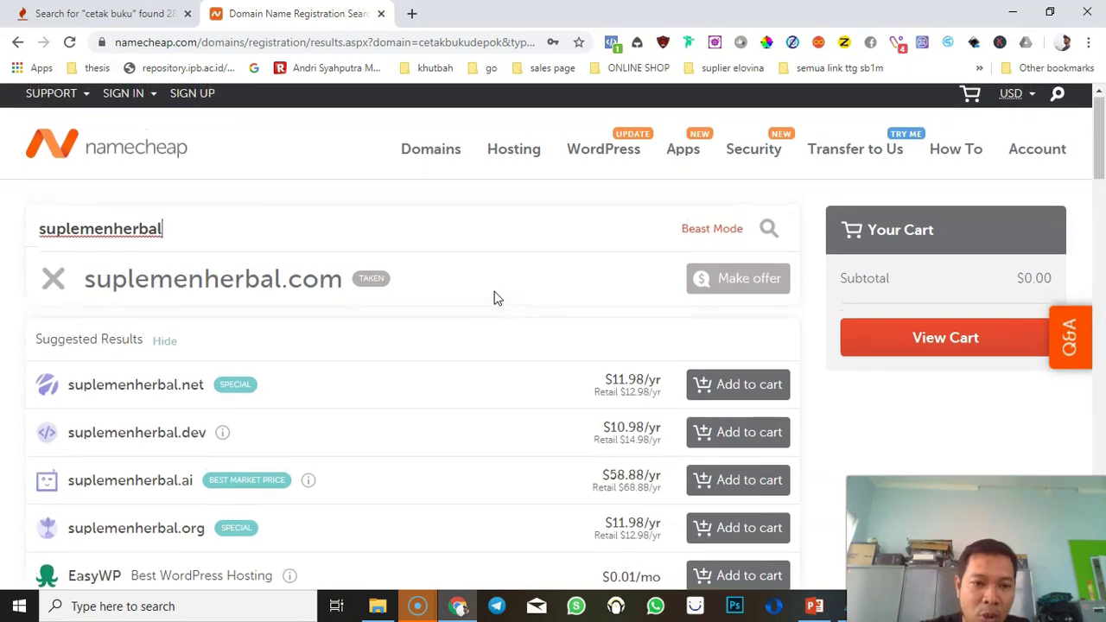
scroll(498, 298, down, 2)
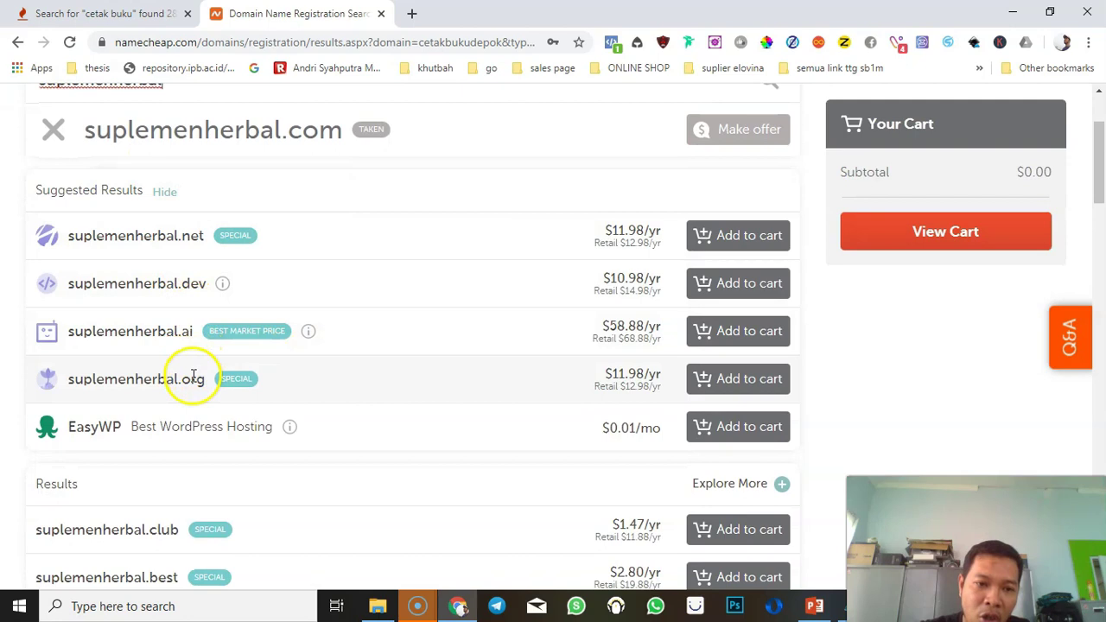
scroll(187, 502, down, 3)
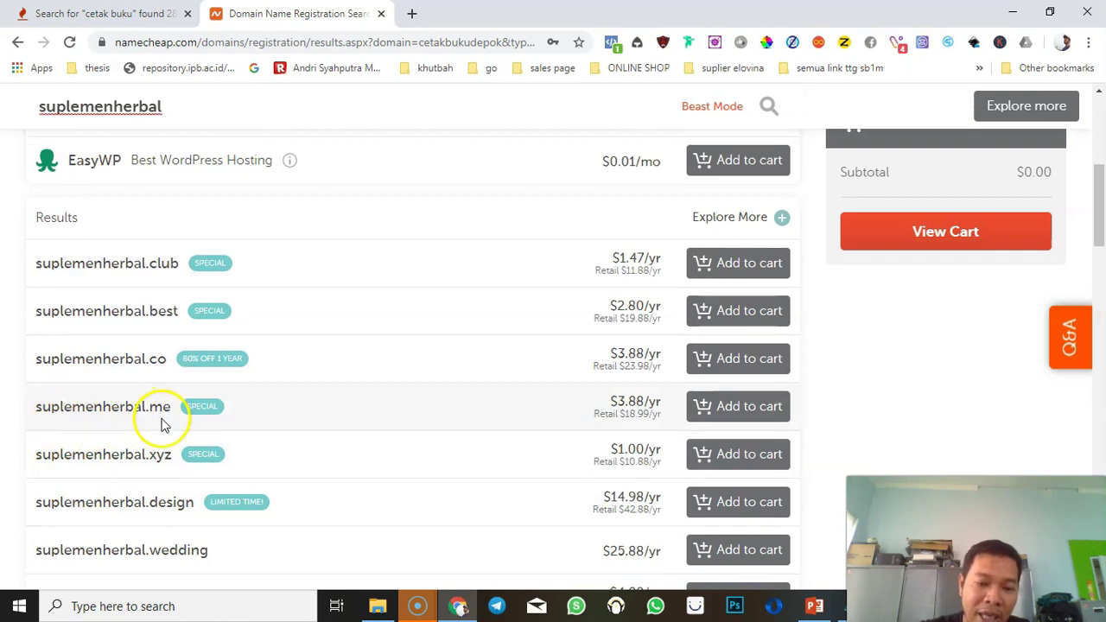
scroll(156, 430, up, 3)
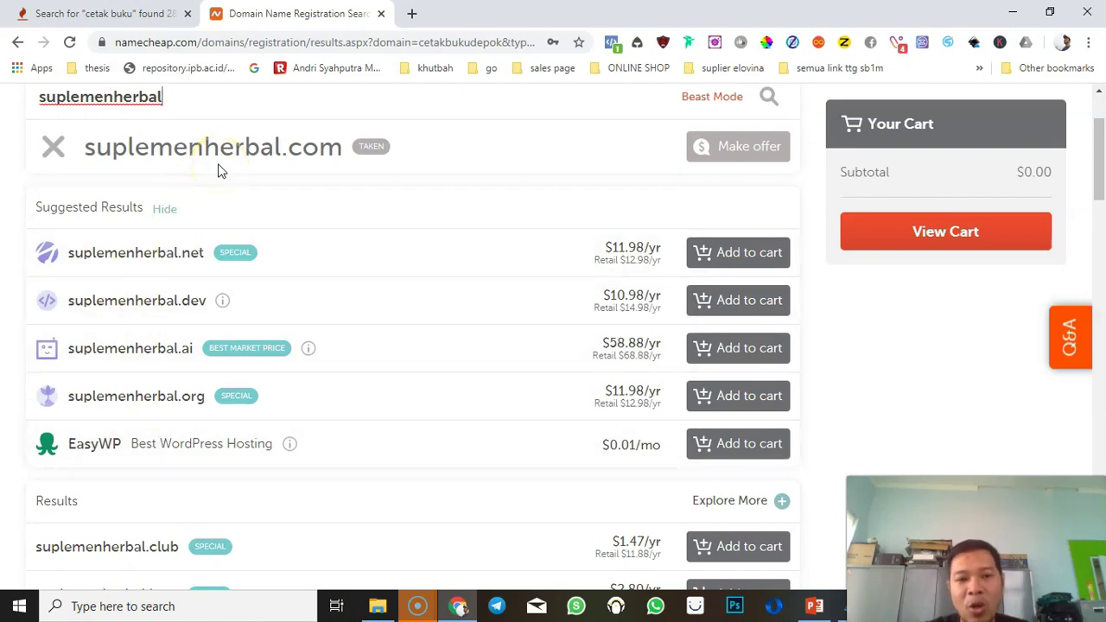
scroll(218, 170, down, 3)
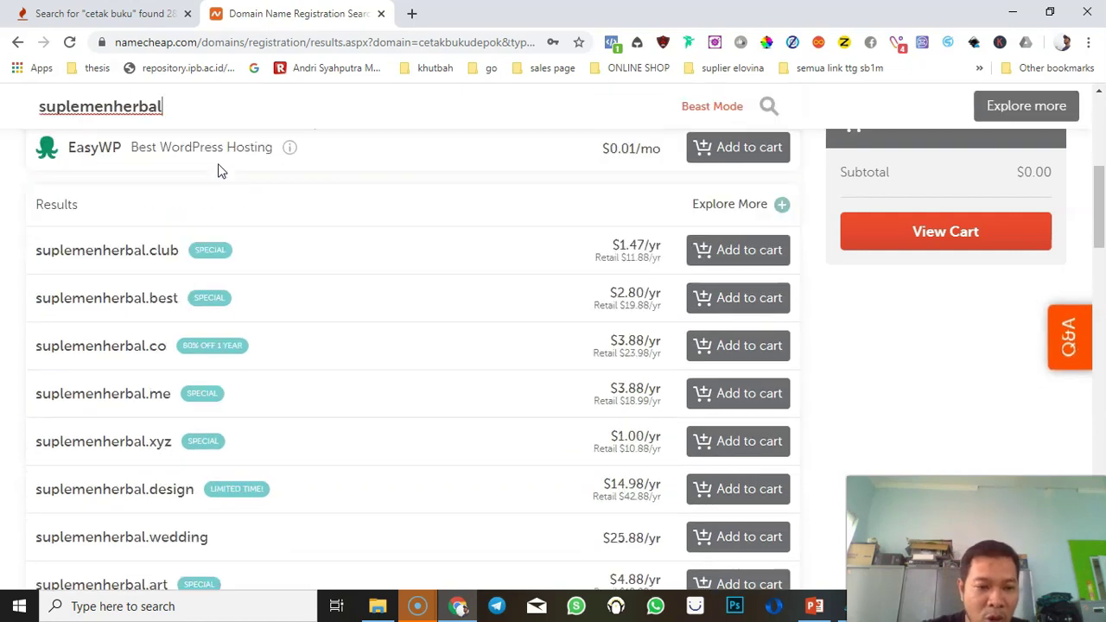
scroll(217, 170, up, 1)
scroll(217, 170, up, 4)
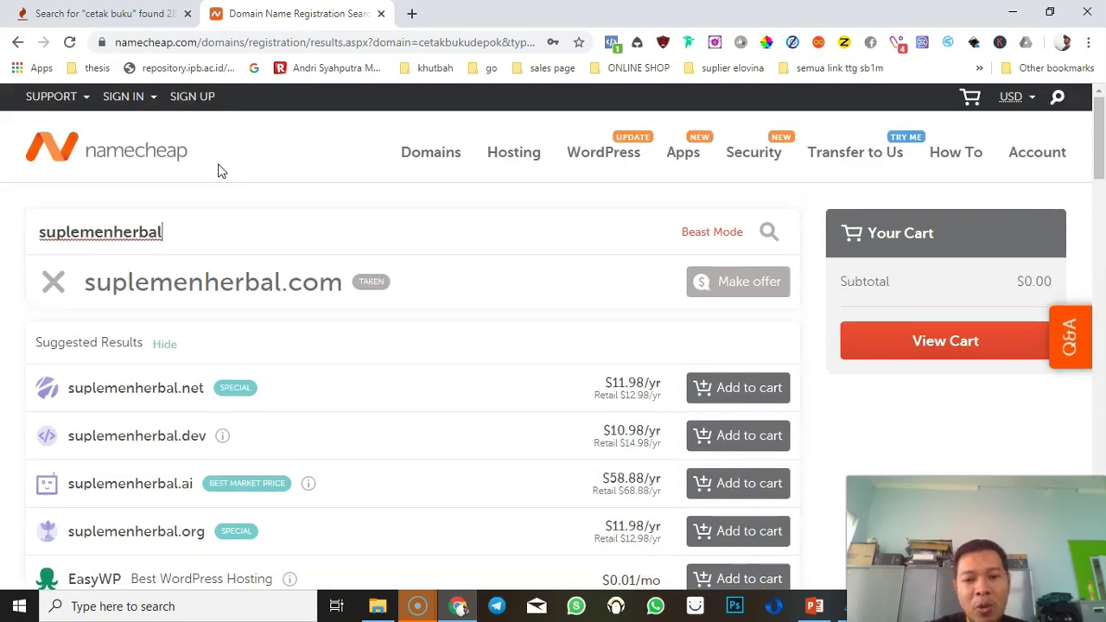